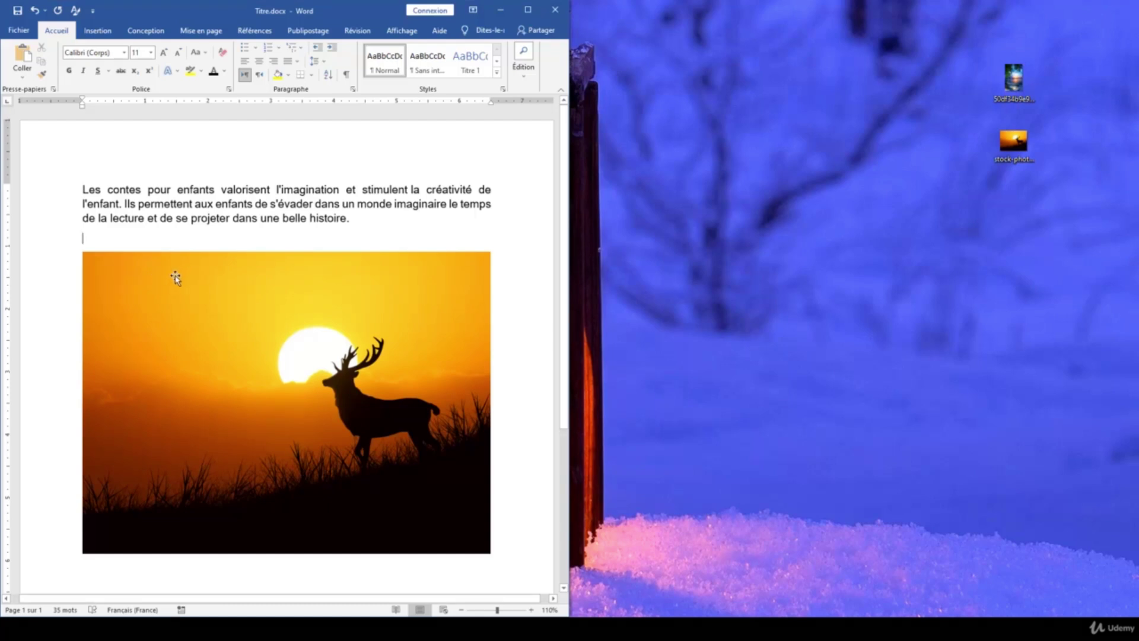
Maximize the document window and insert the picture 50df34b9e93f30269853b96b09c37e3b.jpg from this device's Desktop folder below the paragraph.
click(527, 10)
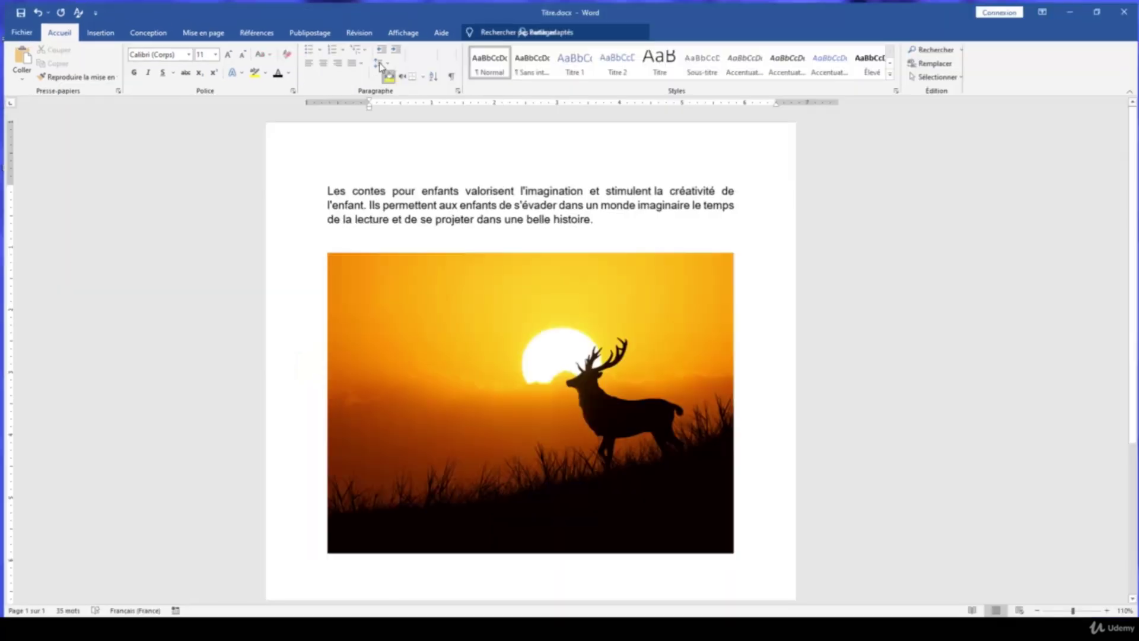
click(97, 29)
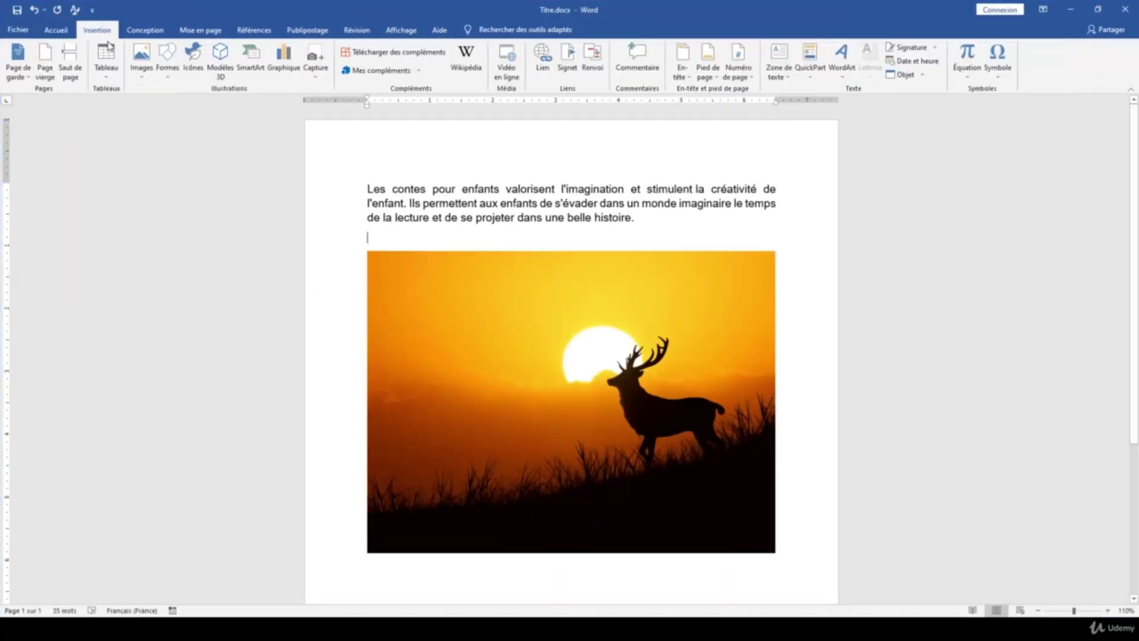
click(141, 76)
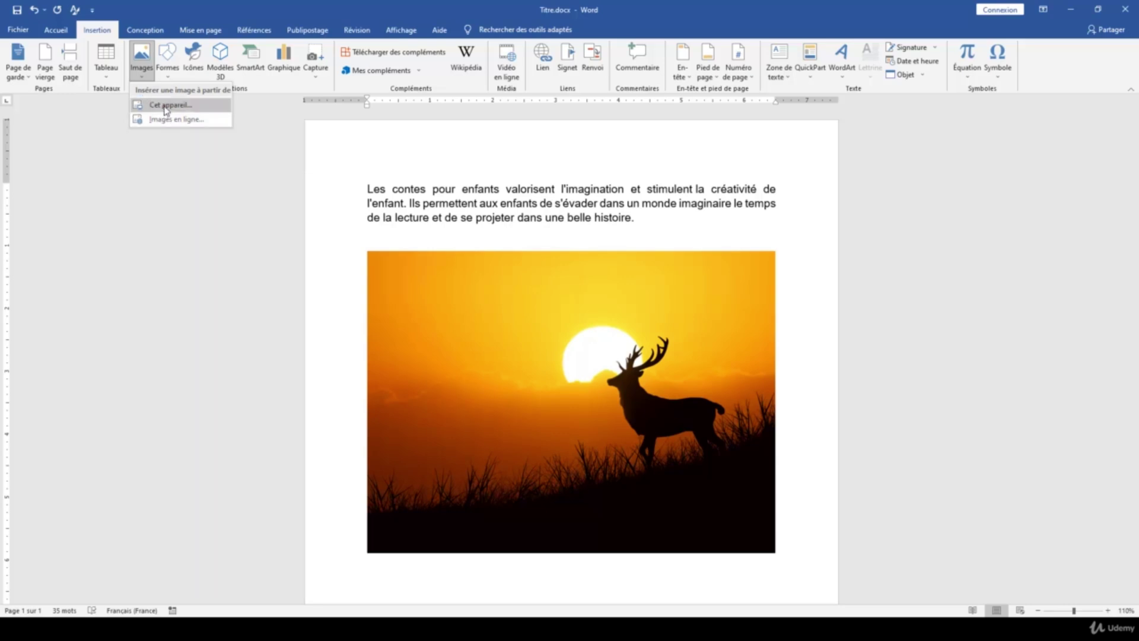
click(166, 106)
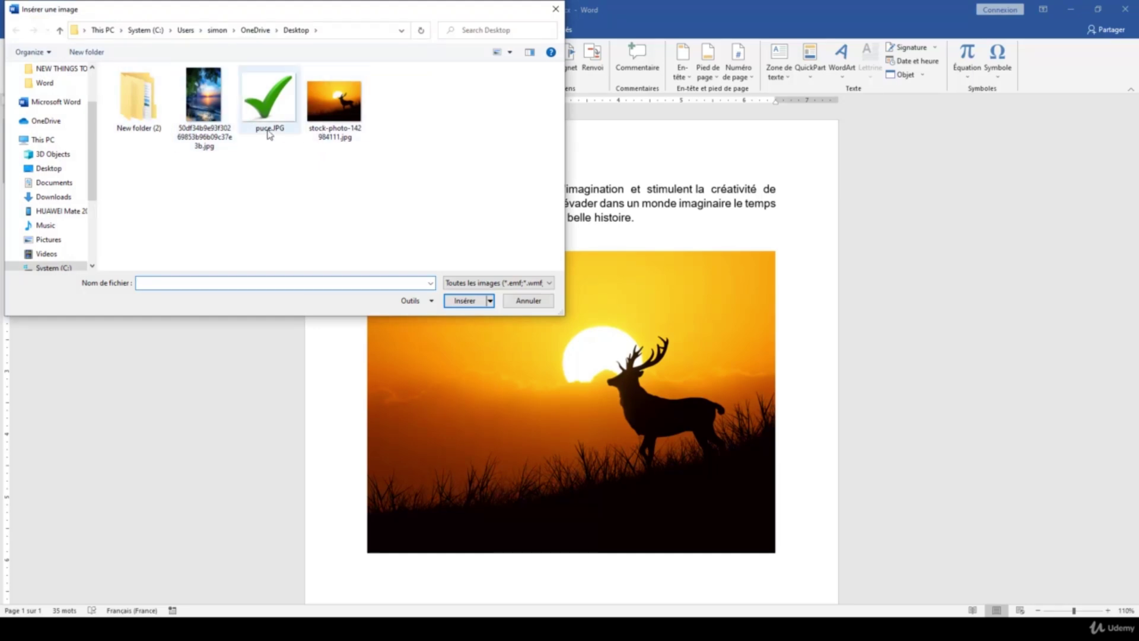
click(209, 106)
click(457, 301)
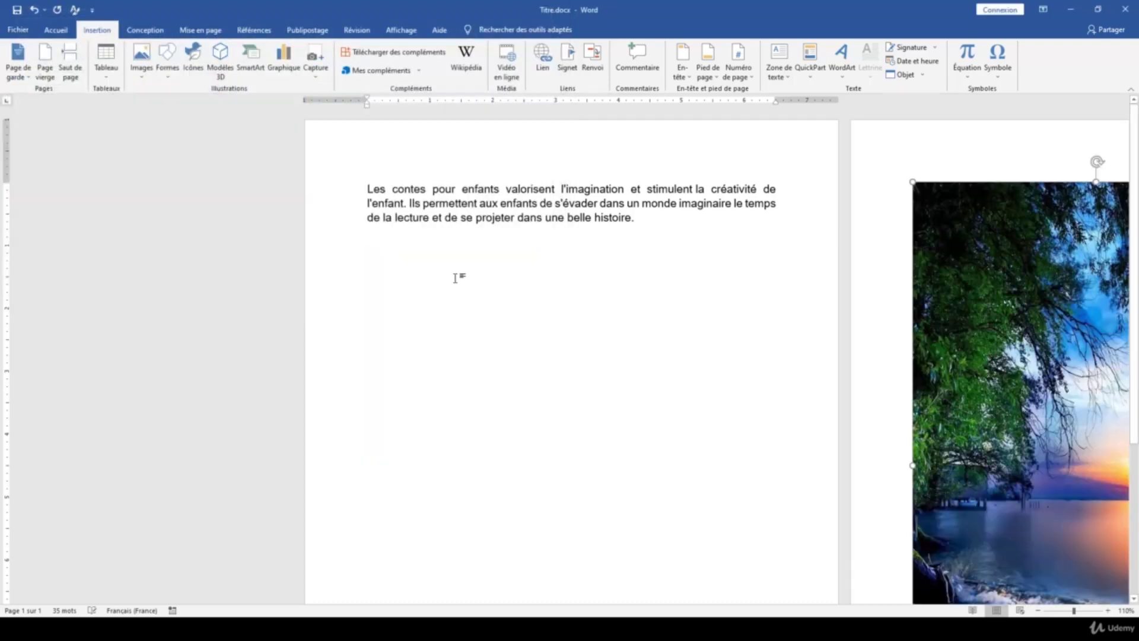
Shrink the inserted lake sunset picture proportionally to about 7.55" high by 4.88" wide and center it.
scroll(703, 273, down, 3)
scroll(715, 274, up, 3)
ctrl+scroll(711, 277, down, 4)
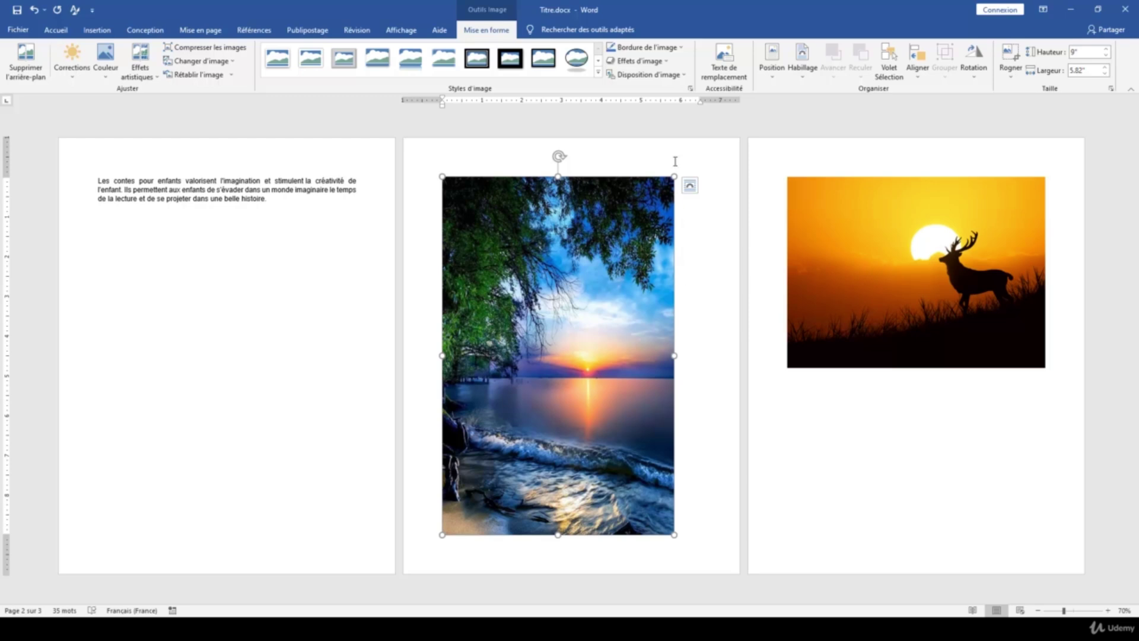
drag(675, 177, 637, 217)
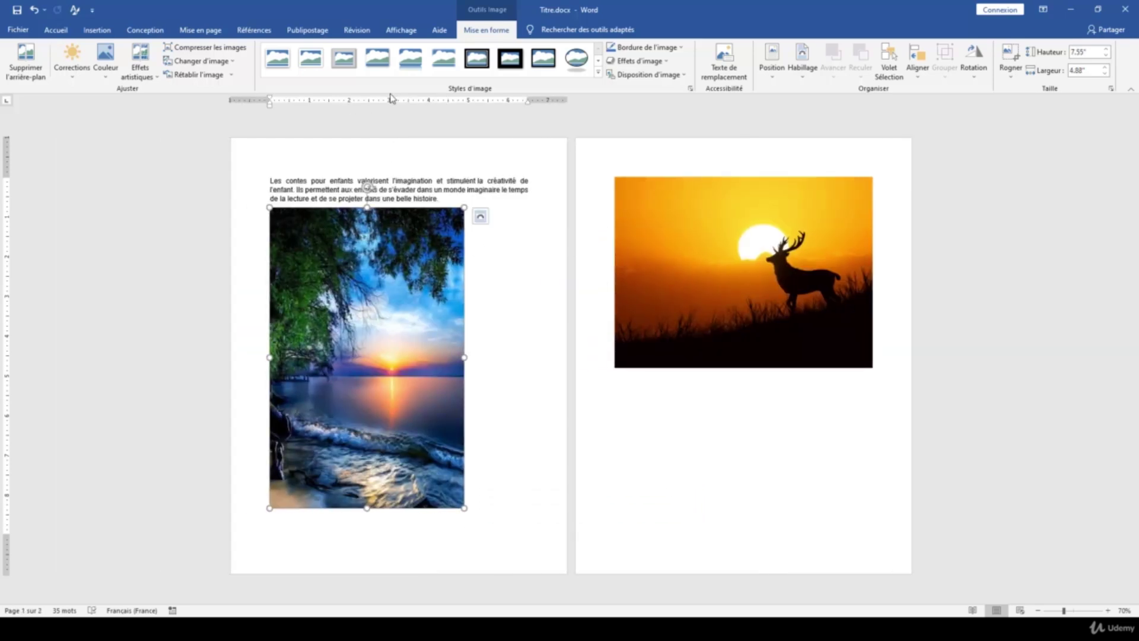
click(70, 31)
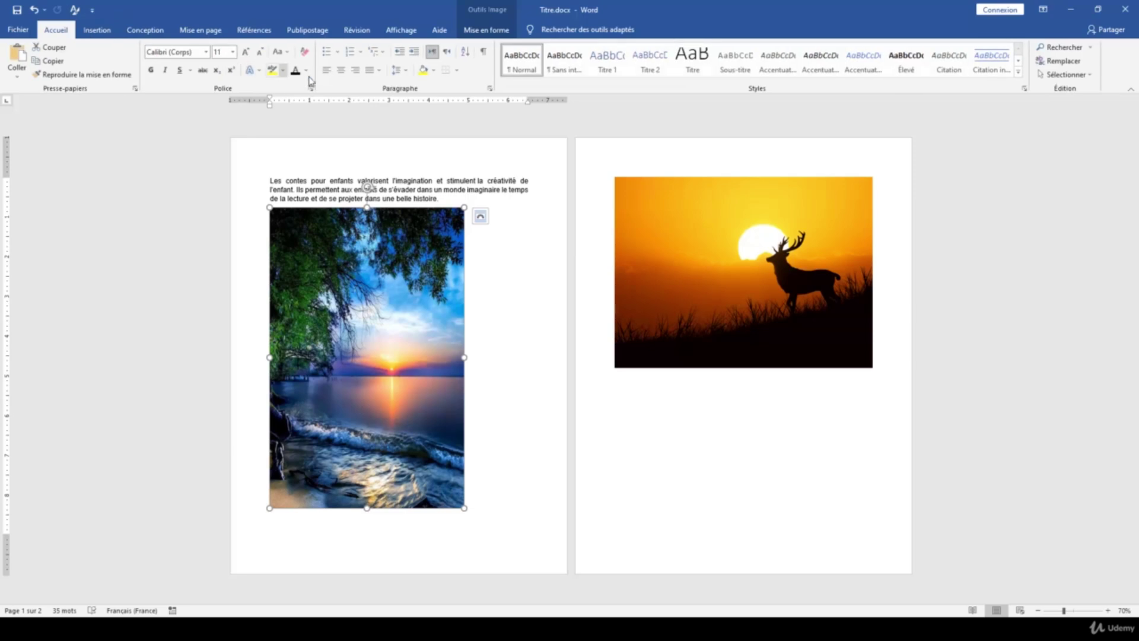
click(341, 70)
Select the deer picture and preview the available corrections, color variations such as Sépia, and artistic effects on it.
click(725, 265)
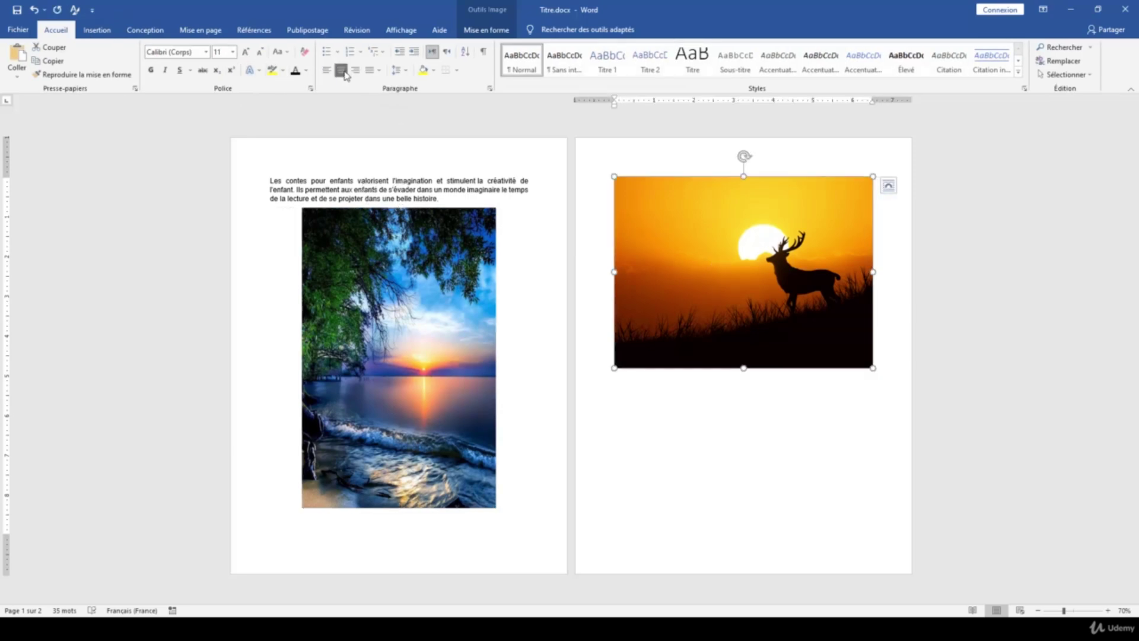
click(878, 356)
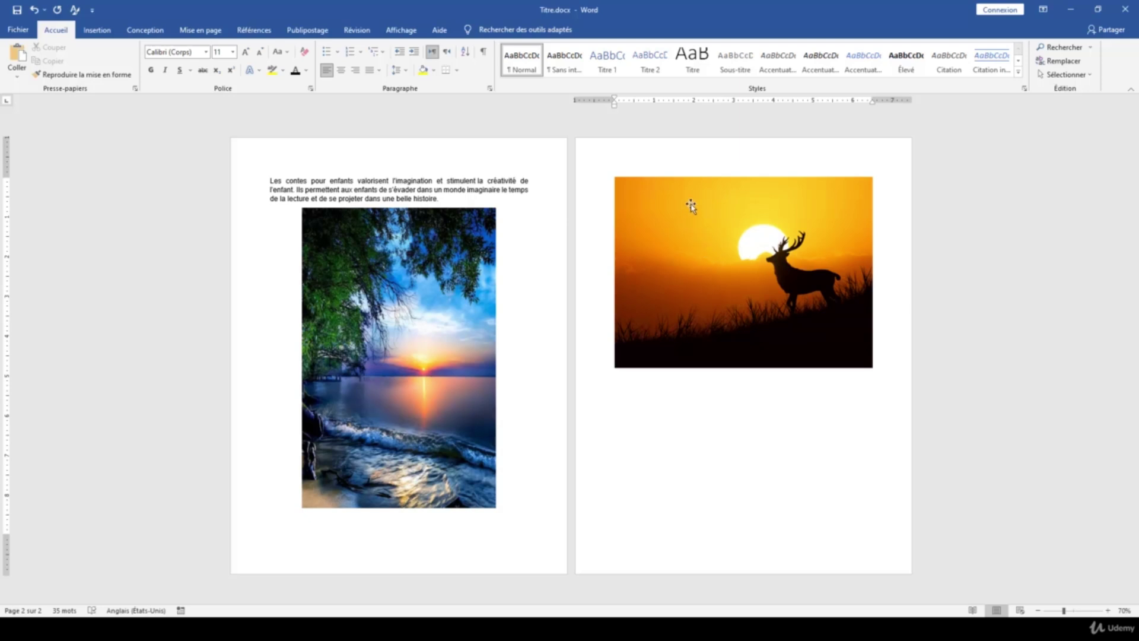
click(686, 227)
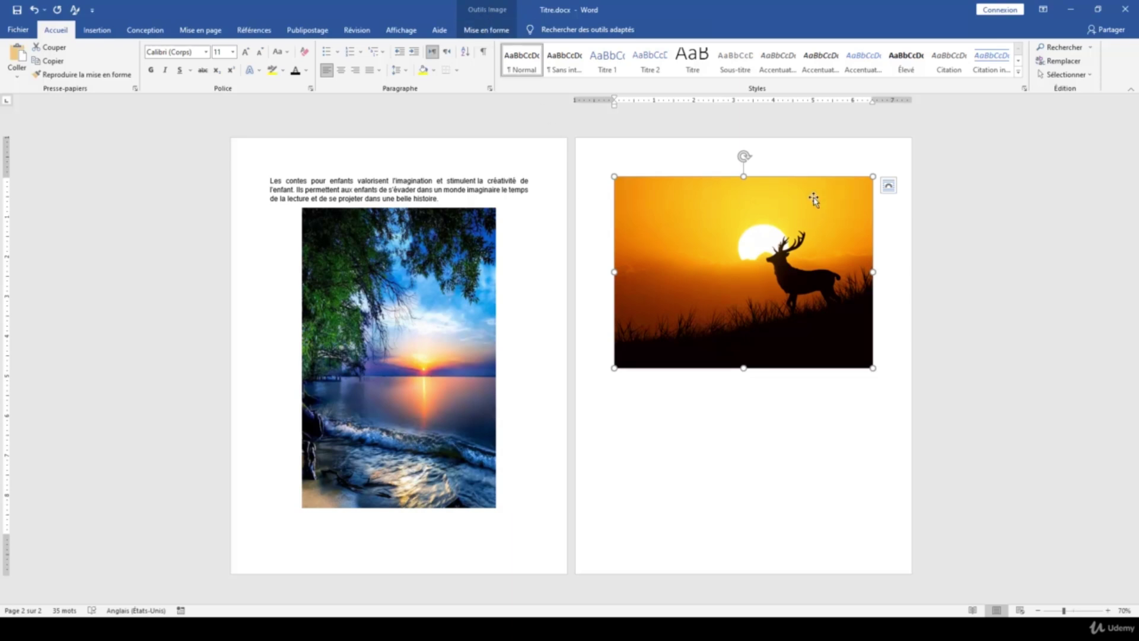
click(472, 30)
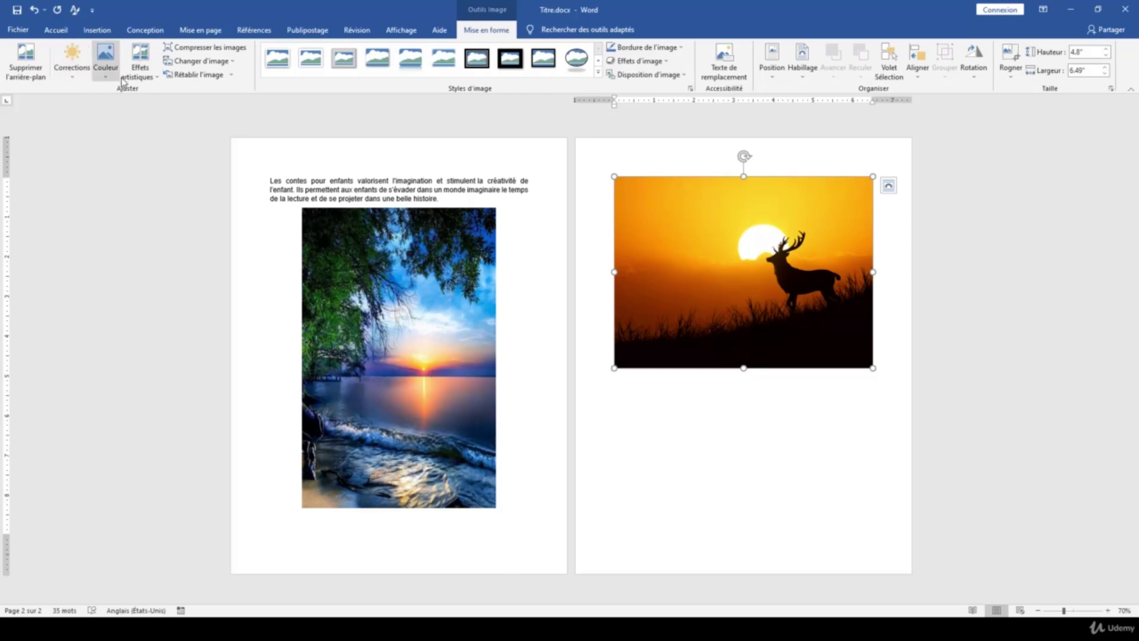
click(72, 66)
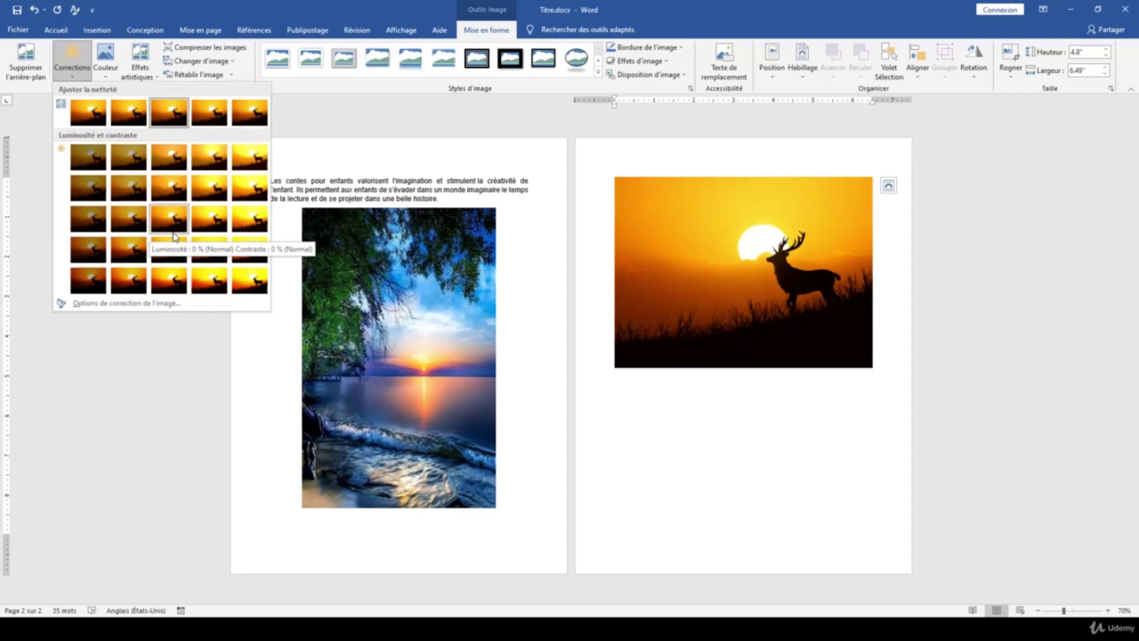
click(107, 59)
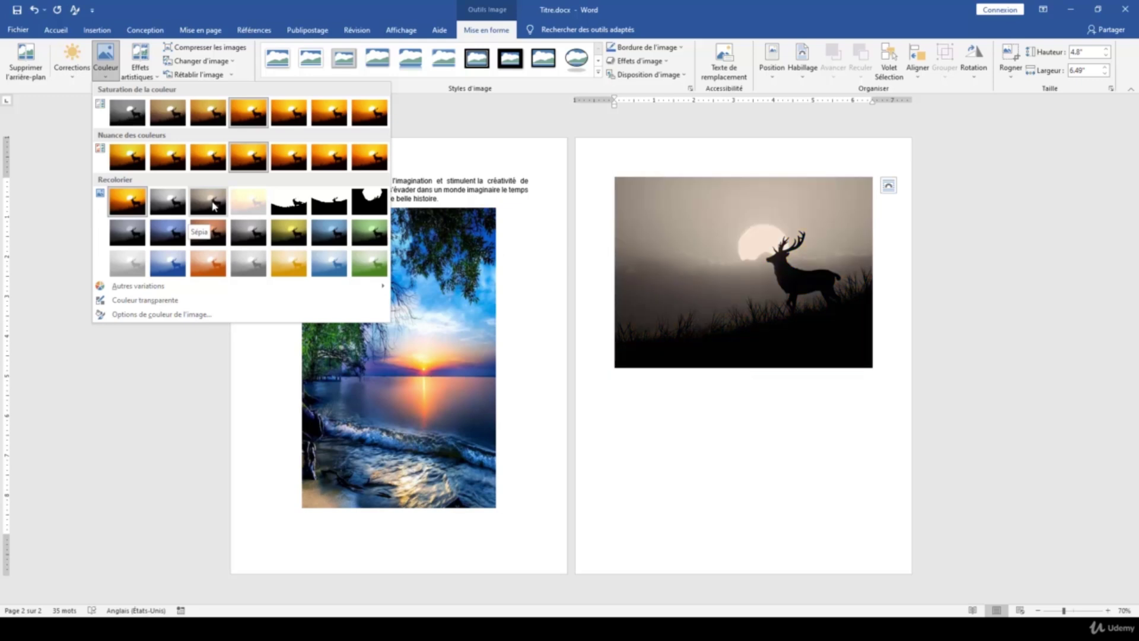
click(140, 65)
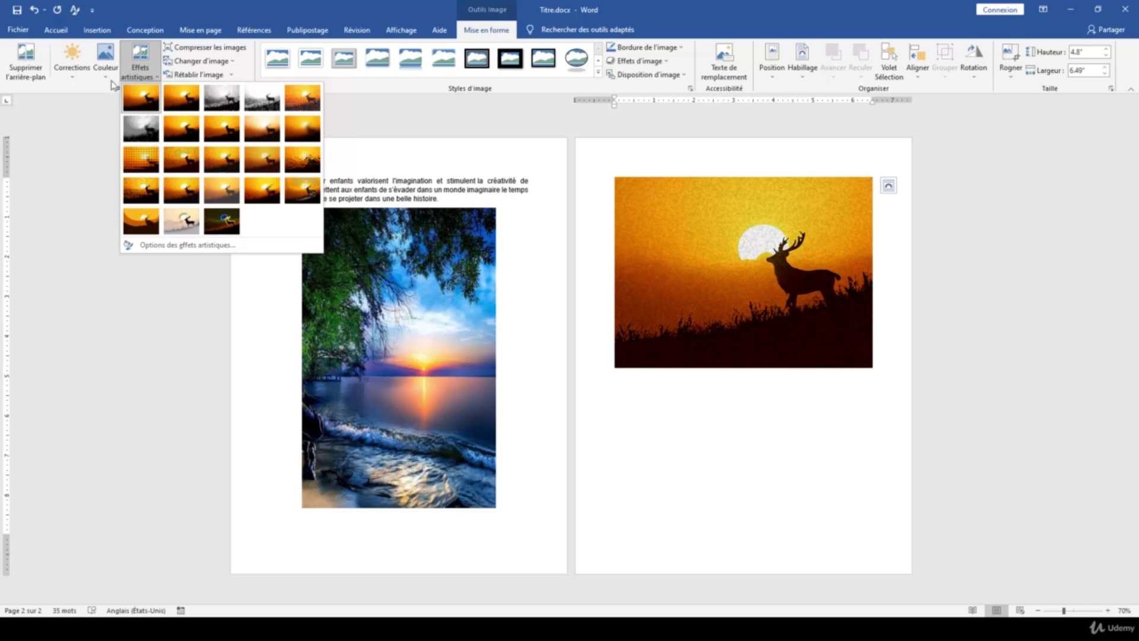
Open the image correction options for the deer picture and try a sharpness of -60% and of 4%.
click(70, 77)
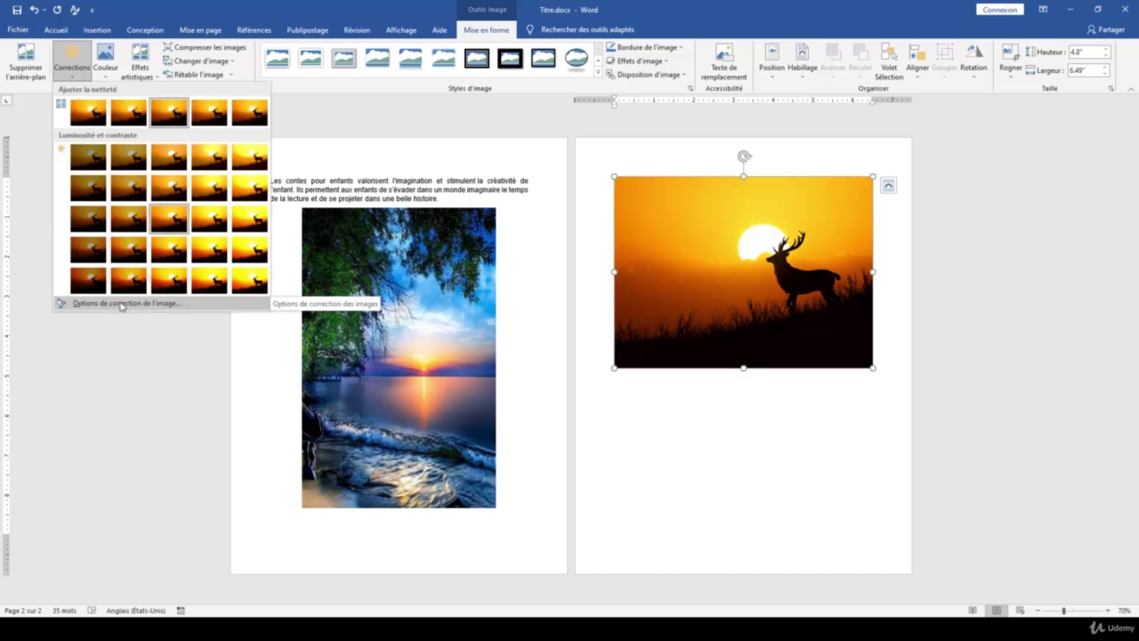
click(122, 306)
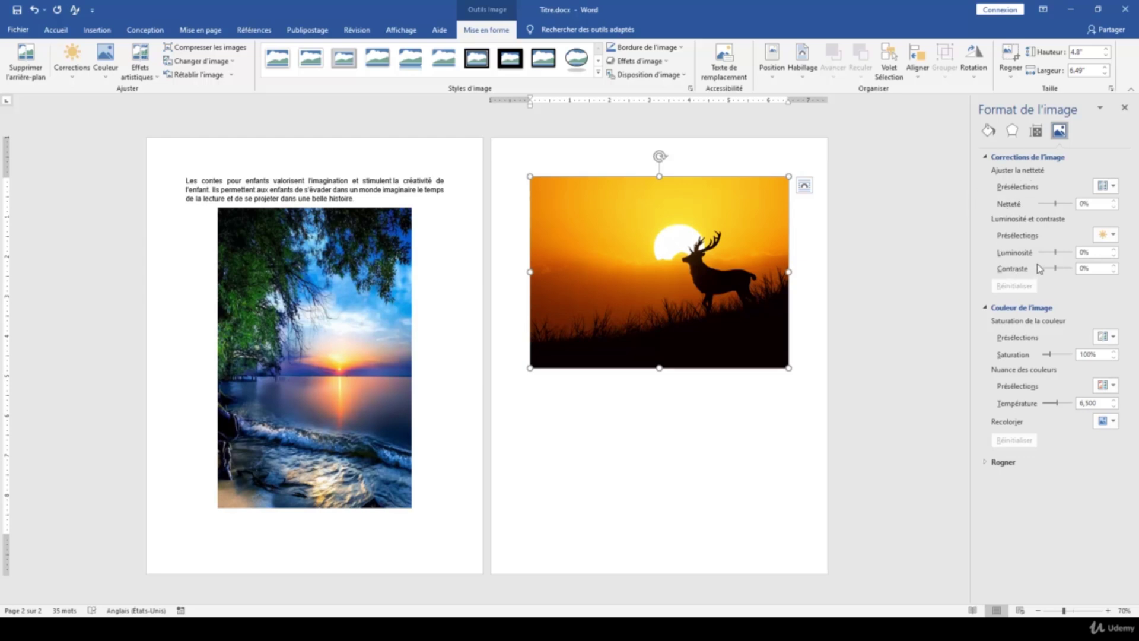
drag(1056, 205, 1044, 205)
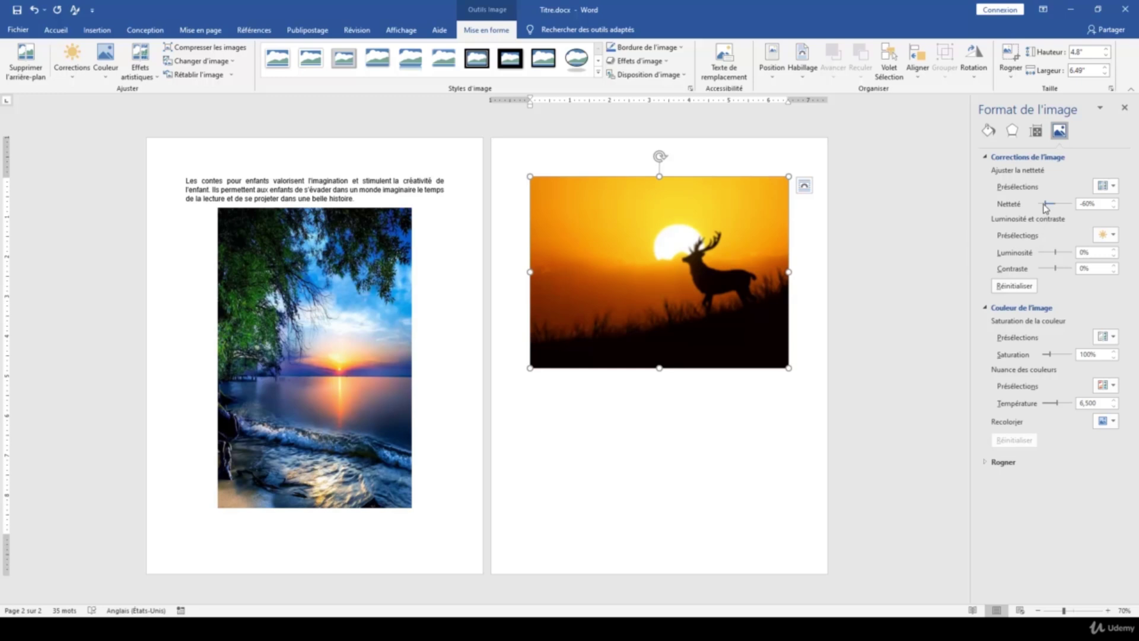
drag(1047, 204, 1056, 204)
Try brightness values of -56% and 49% and different contrasts on the deer picture, and reset its image corrections.
drag(1056, 252, 1047, 252)
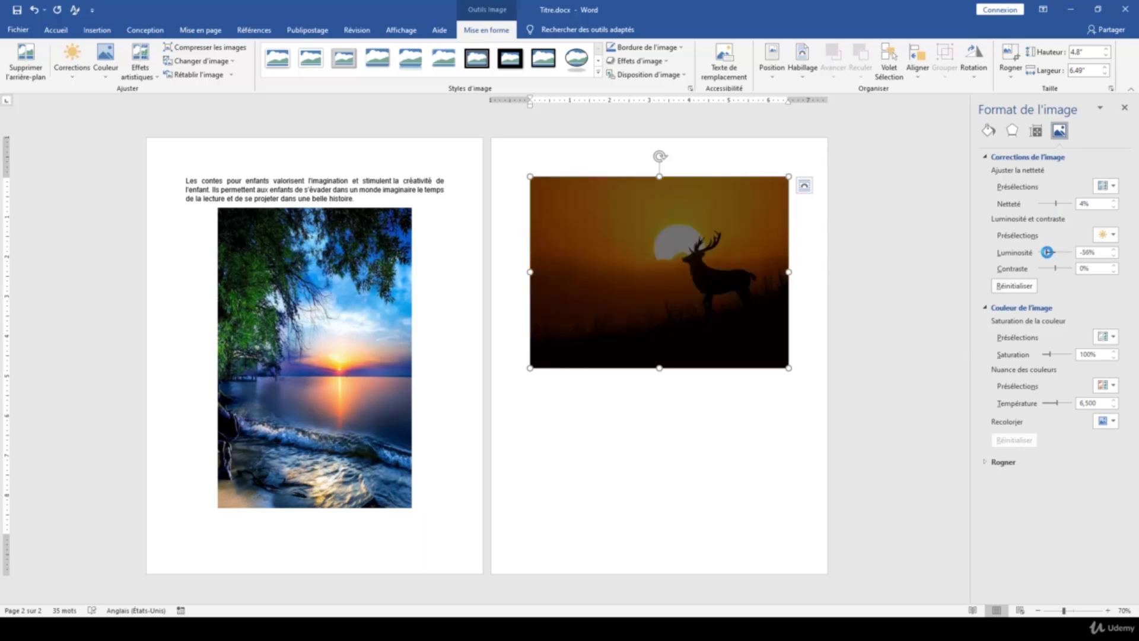
drag(1047, 252, 1064, 251)
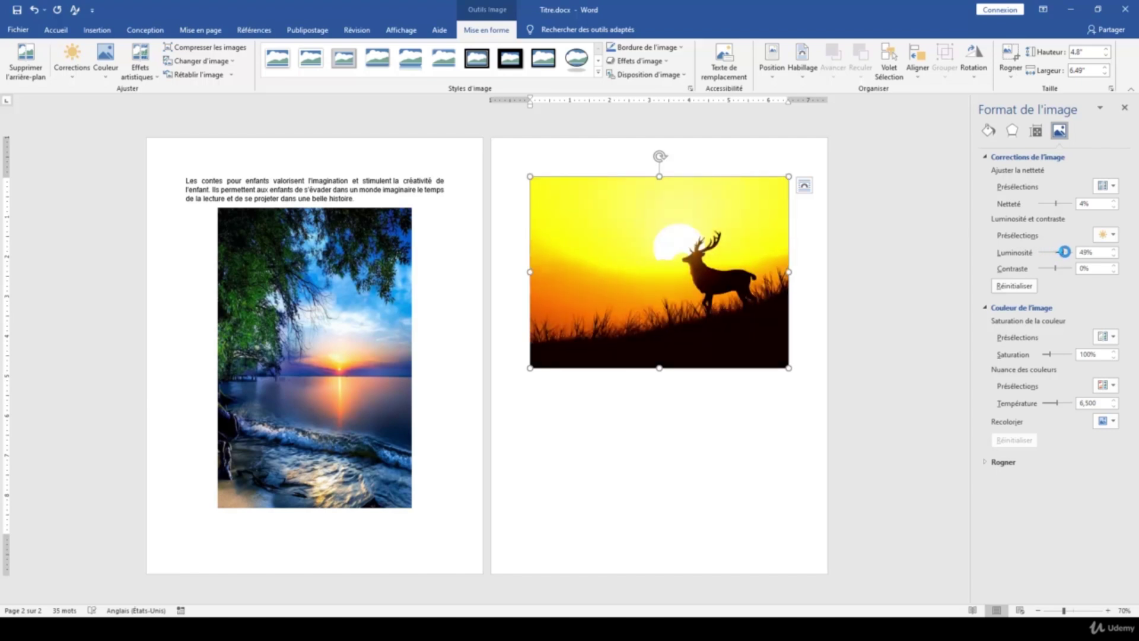
mouse_move(1057, 268)
mouse_down()
mouse_move(1066, 267)
mouse_move(1057, 268)
mouse_up()
drag(1056, 268, 1056, 268)
click(1014, 285)
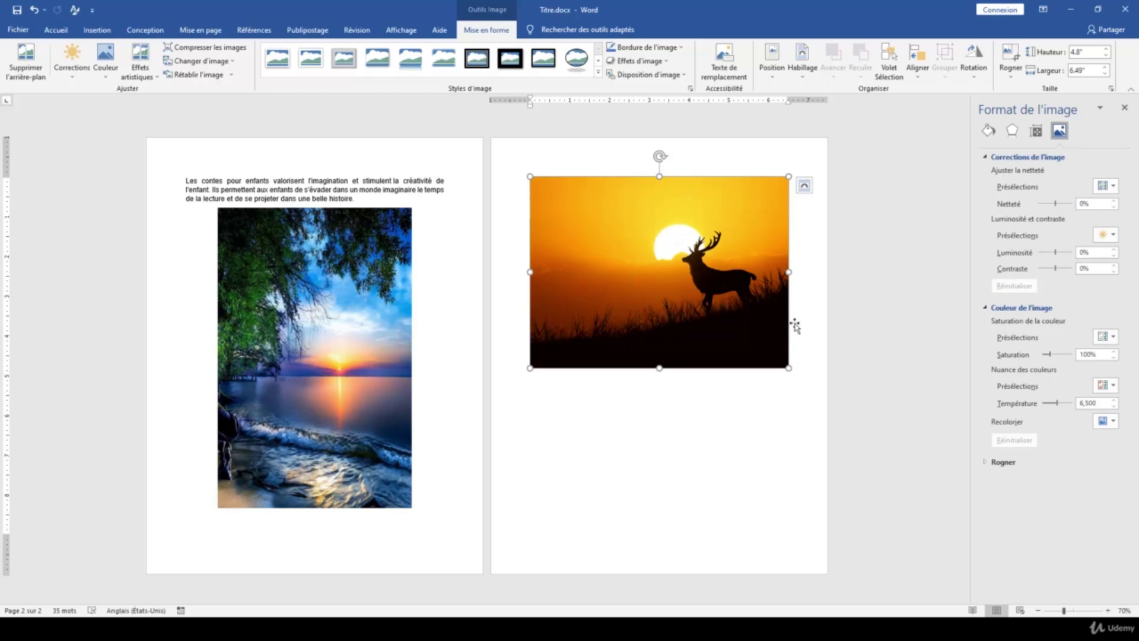
Open the deer picture's color options, collapse the corrections section and apply the 200% saturation preset.
click(85, 76)
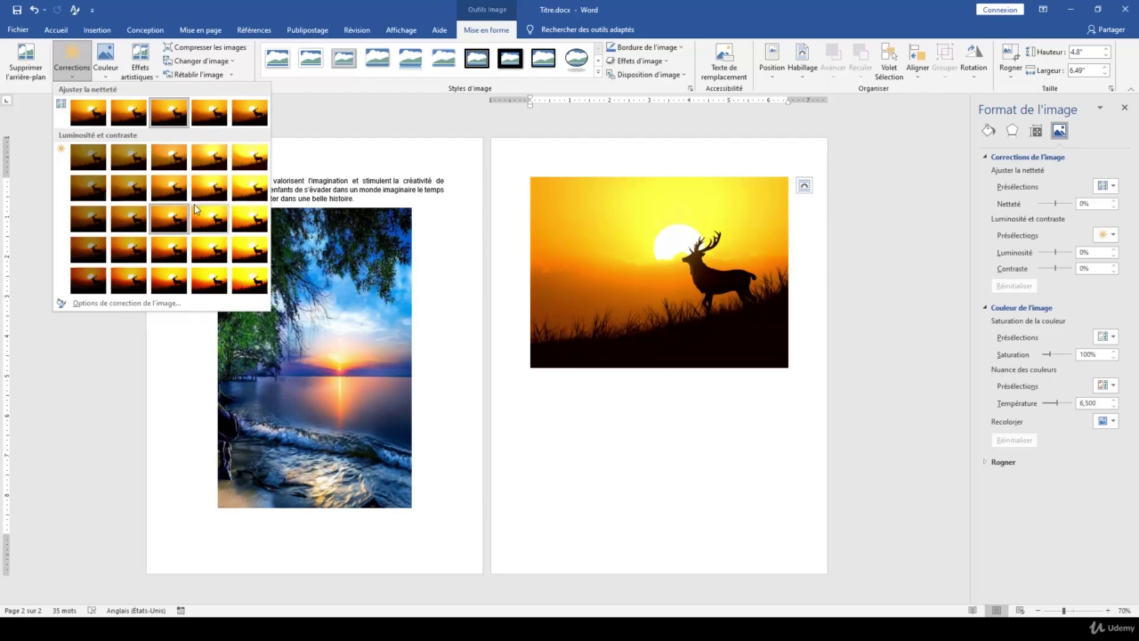
click(111, 79)
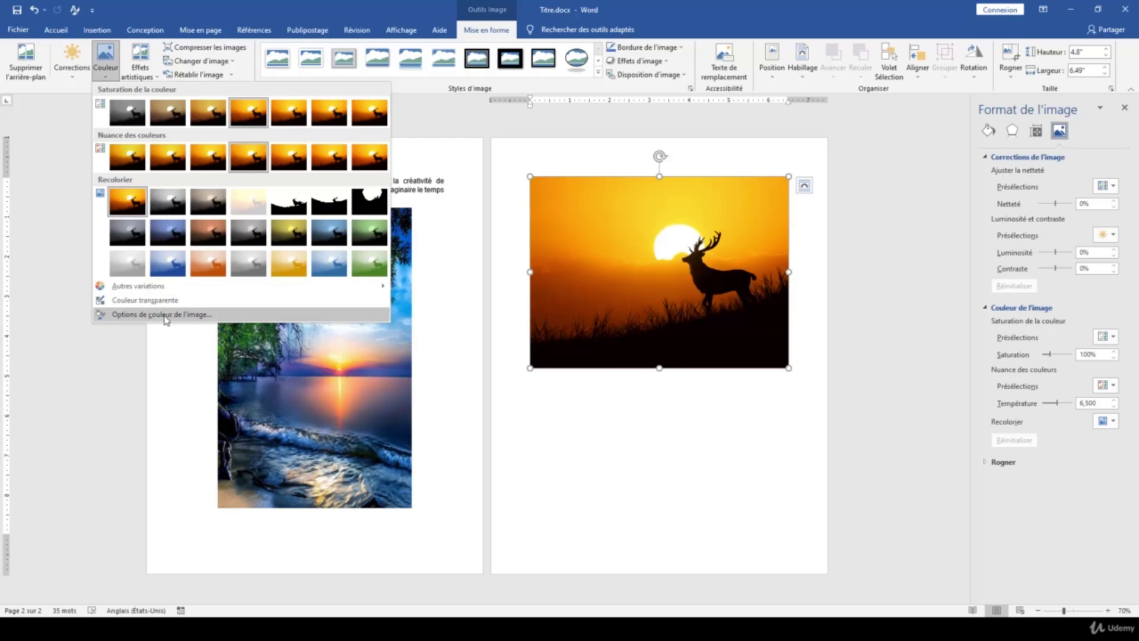
click(192, 317)
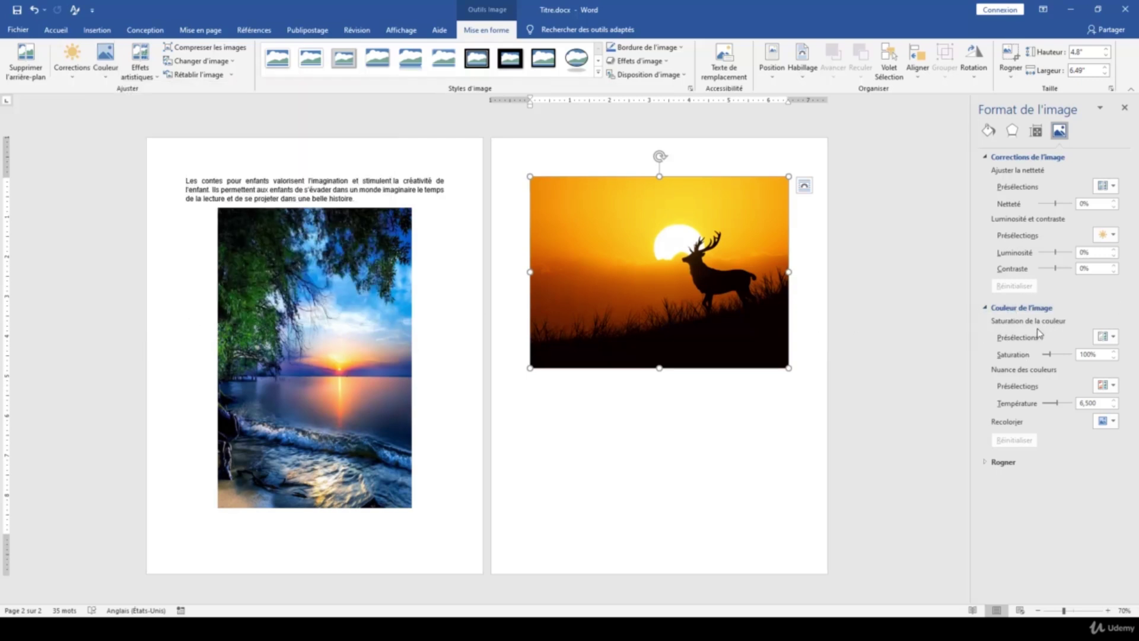
click(987, 158)
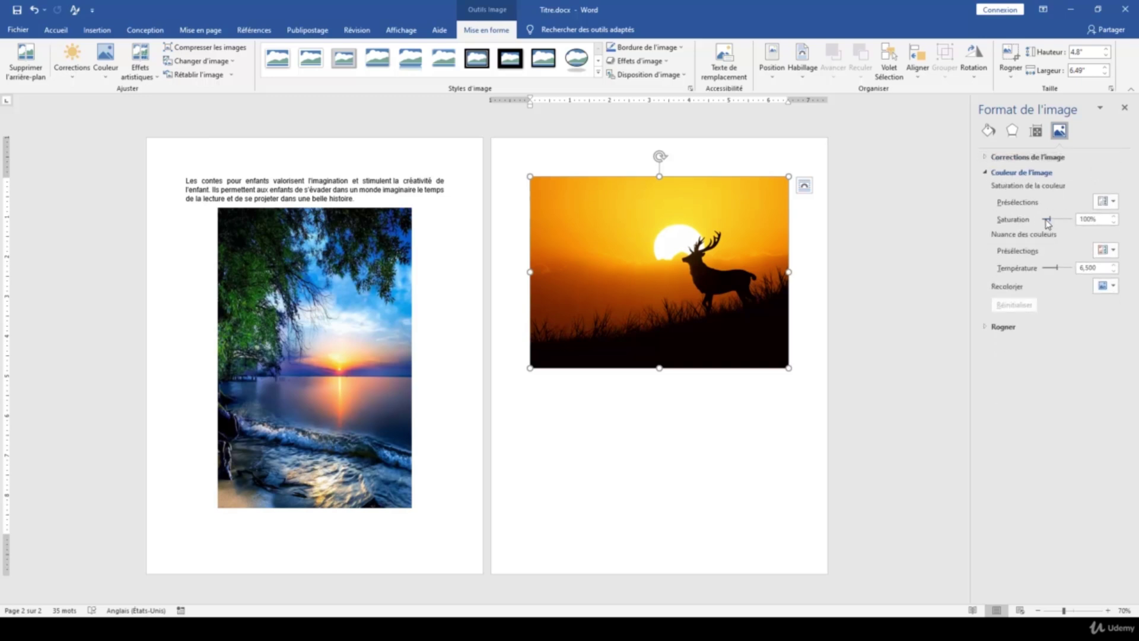
drag(1049, 220, 1051, 219)
click(1107, 201)
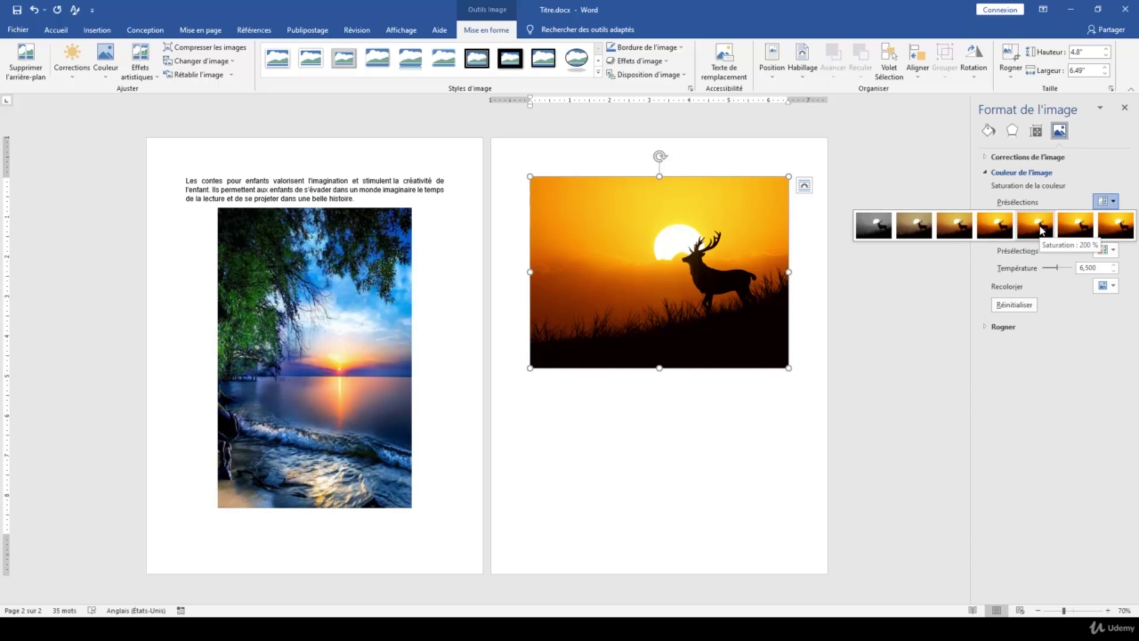
click(1039, 229)
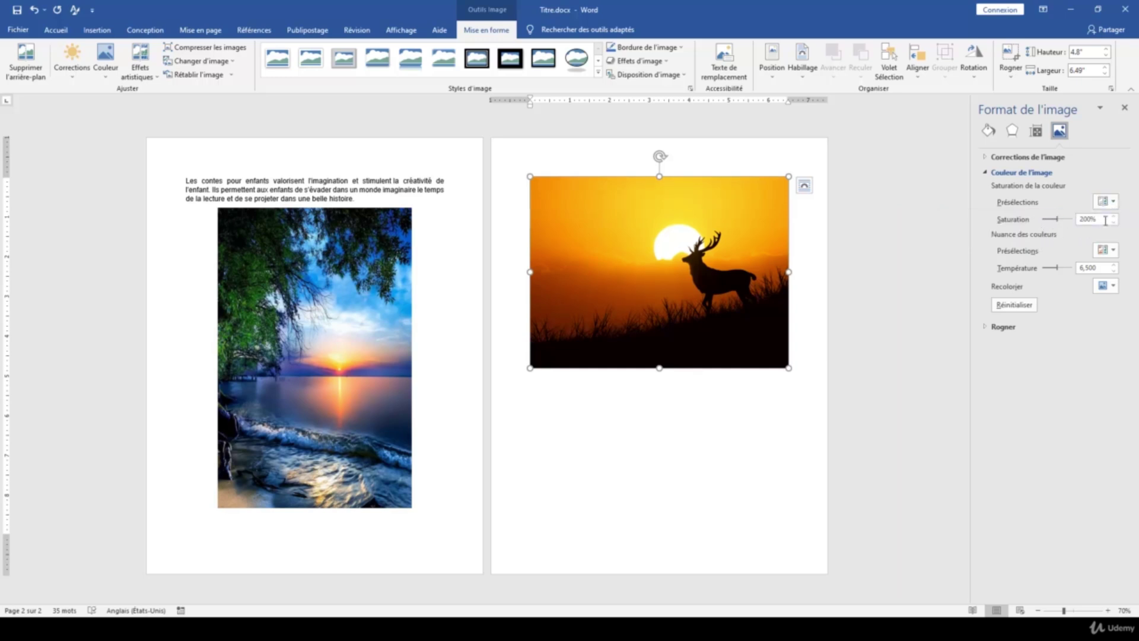
Try 0% saturation and a color temperature of 7,750 on the deer picture, reset its color settings and close the format pane.
mouse_move(1056, 219)
mouse_down()
mouse_move(1069, 227)
mouse_move(1042, 219)
mouse_up()
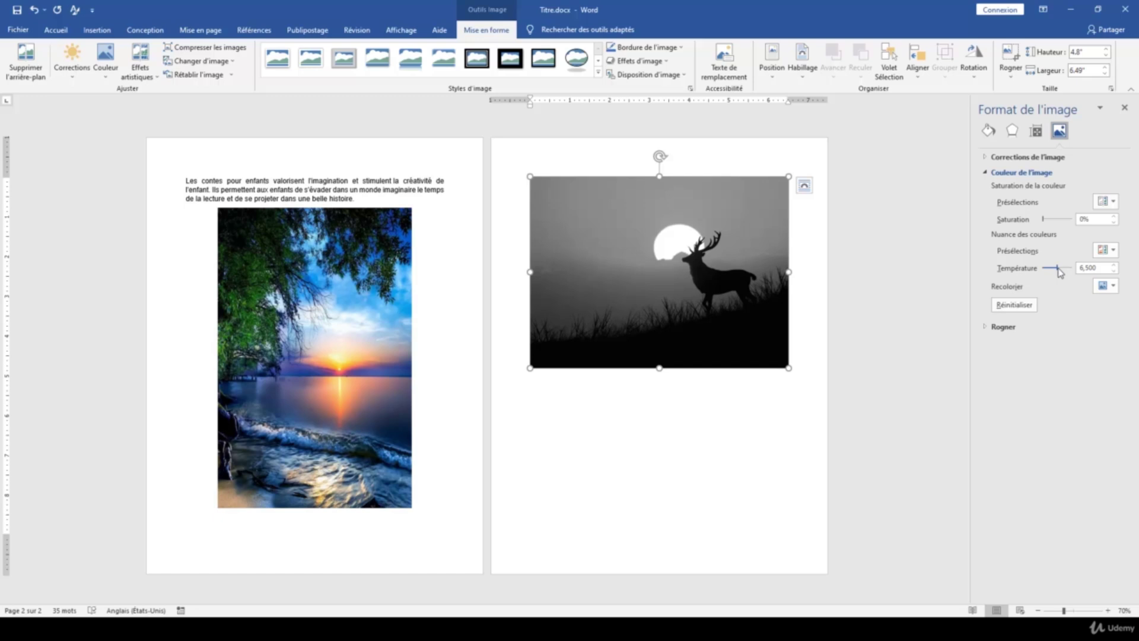
drag(1058, 268, 1060, 269)
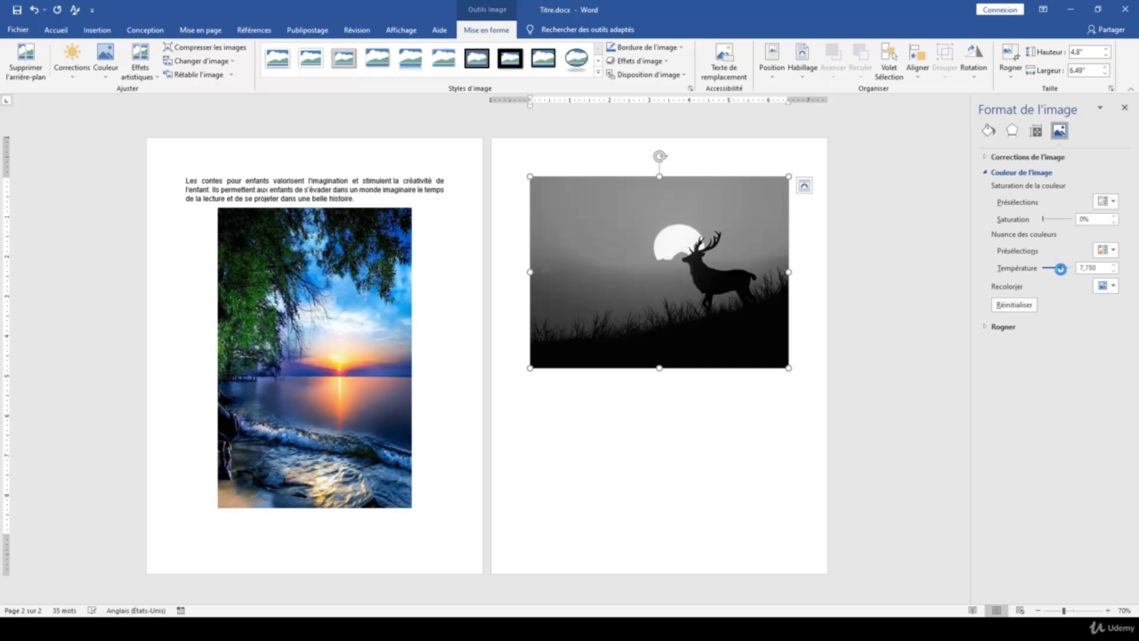
click(1028, 309)
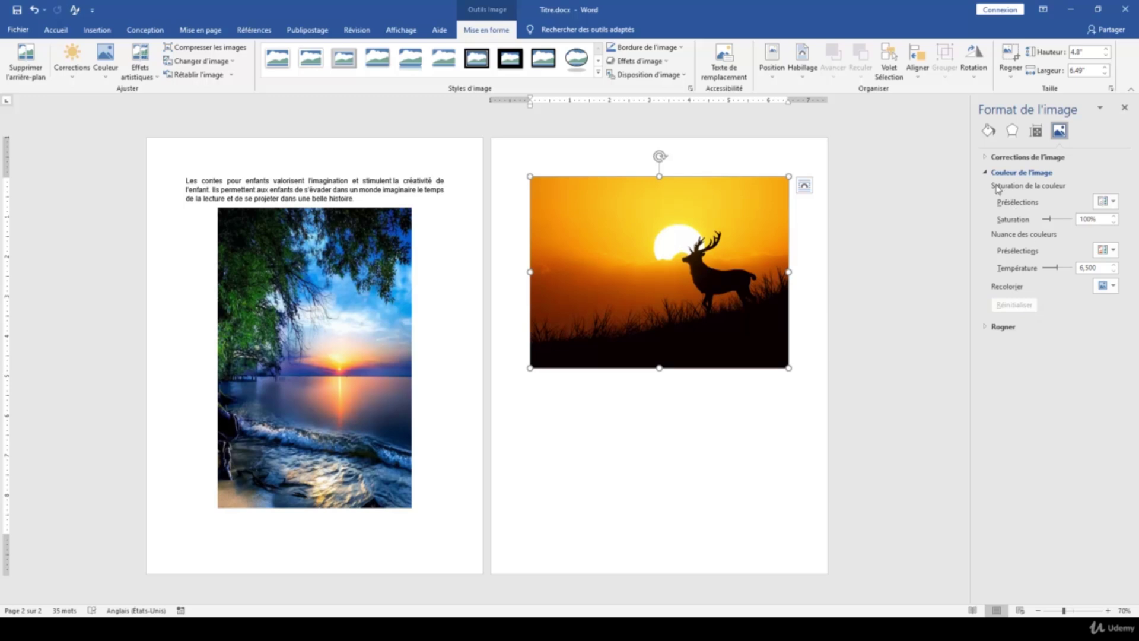
click(1125, 108)
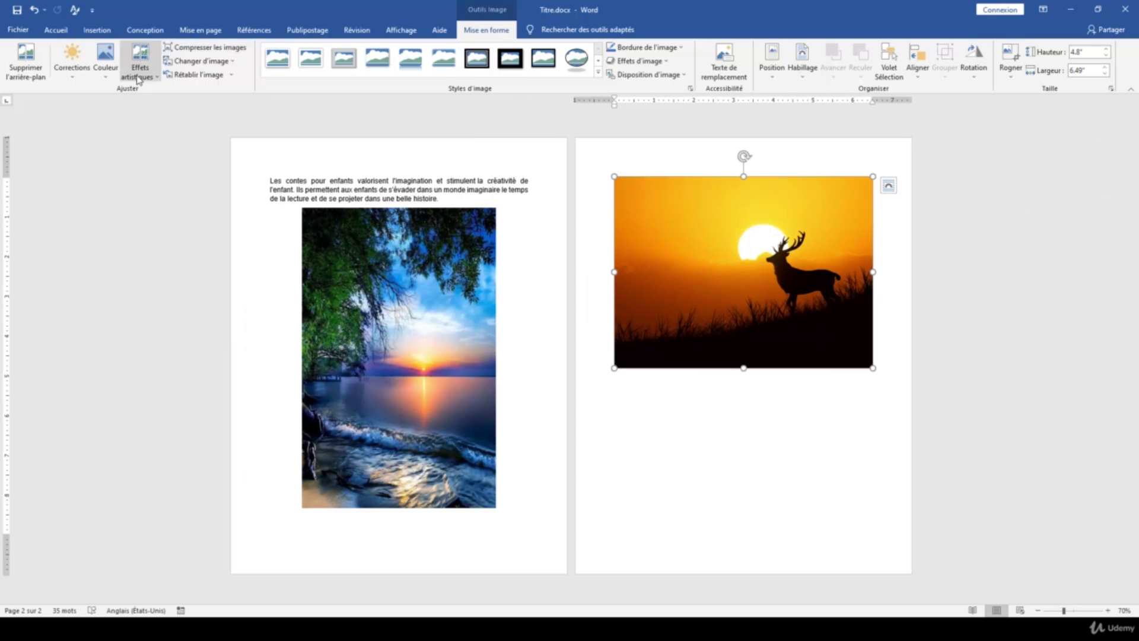
Open the artistic effects options for the deer picture and apply the second effect in the gallery's fourth row.
click(138, 77)
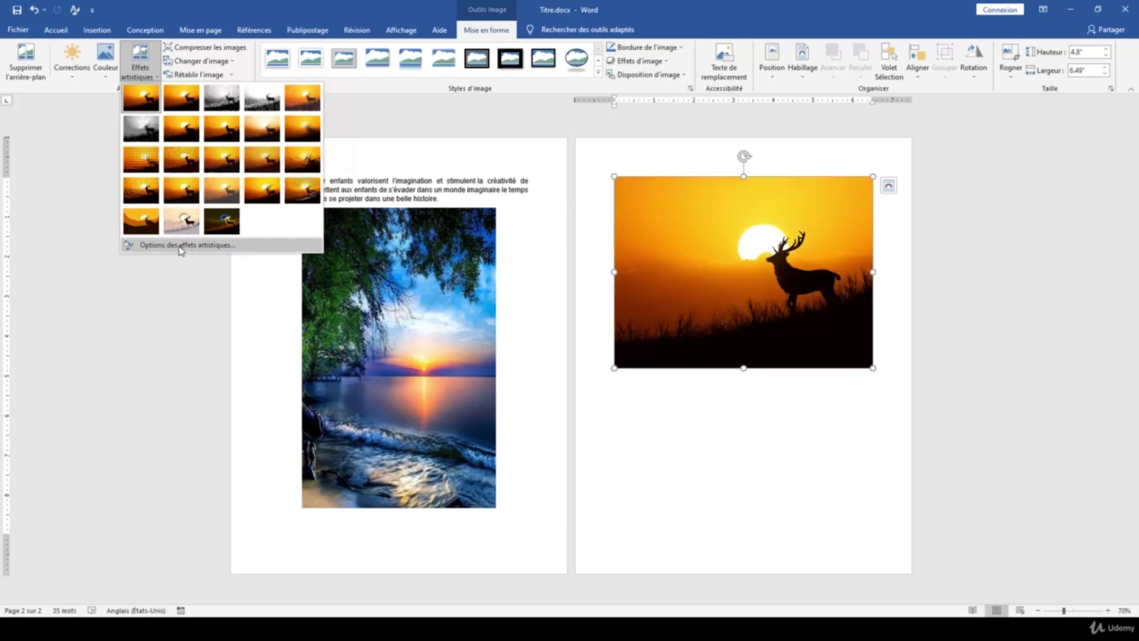
click(181, 245)
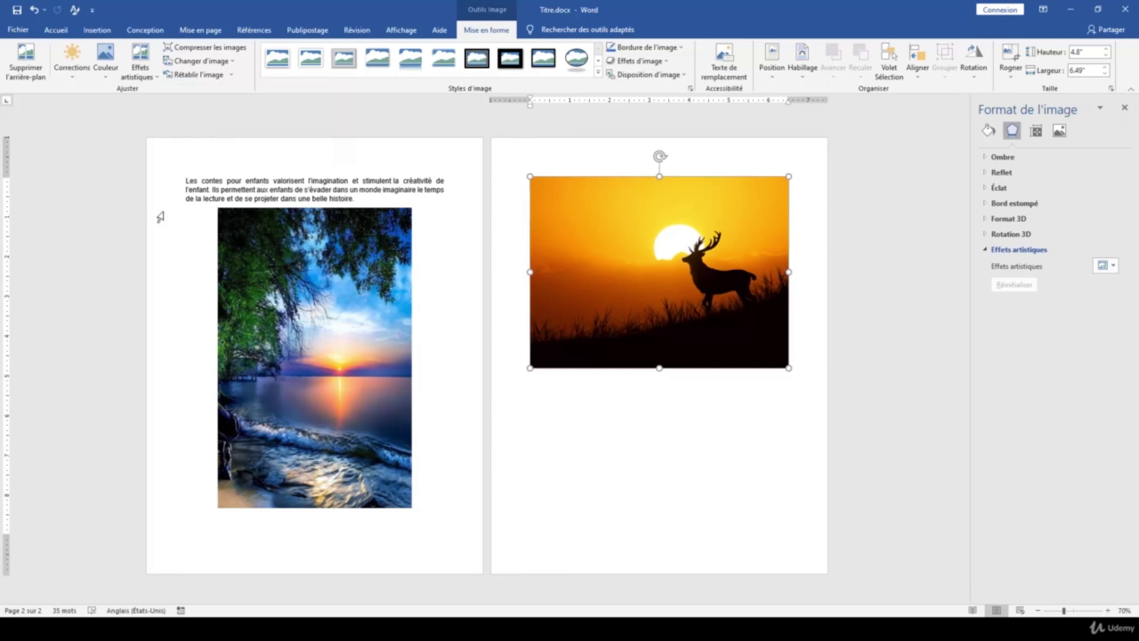
click(1103, 267)
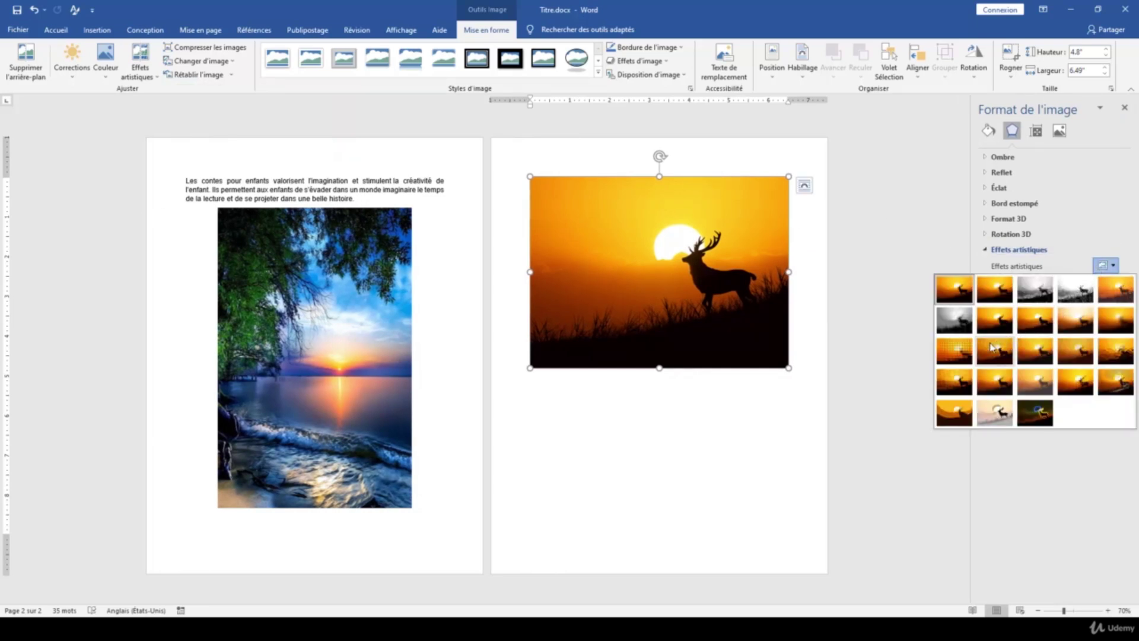
click(994, 382)
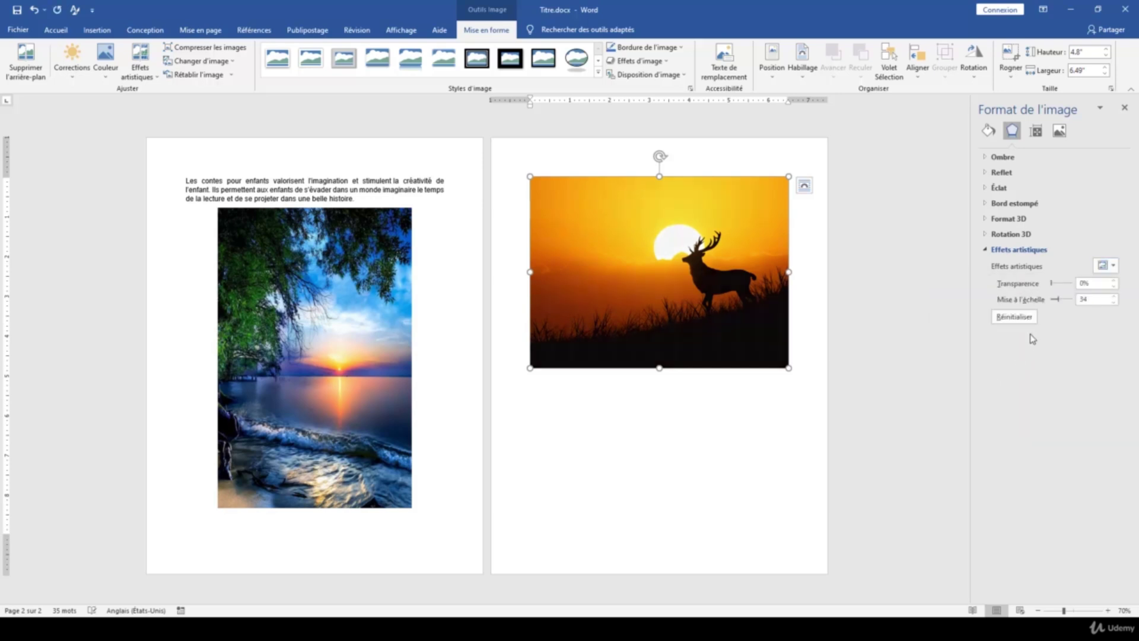
Try the fourth effect in the gallery's first row and the blur effect with a radius of 39 on the deer picture.
click(1102, 267)
click(1081, 290)
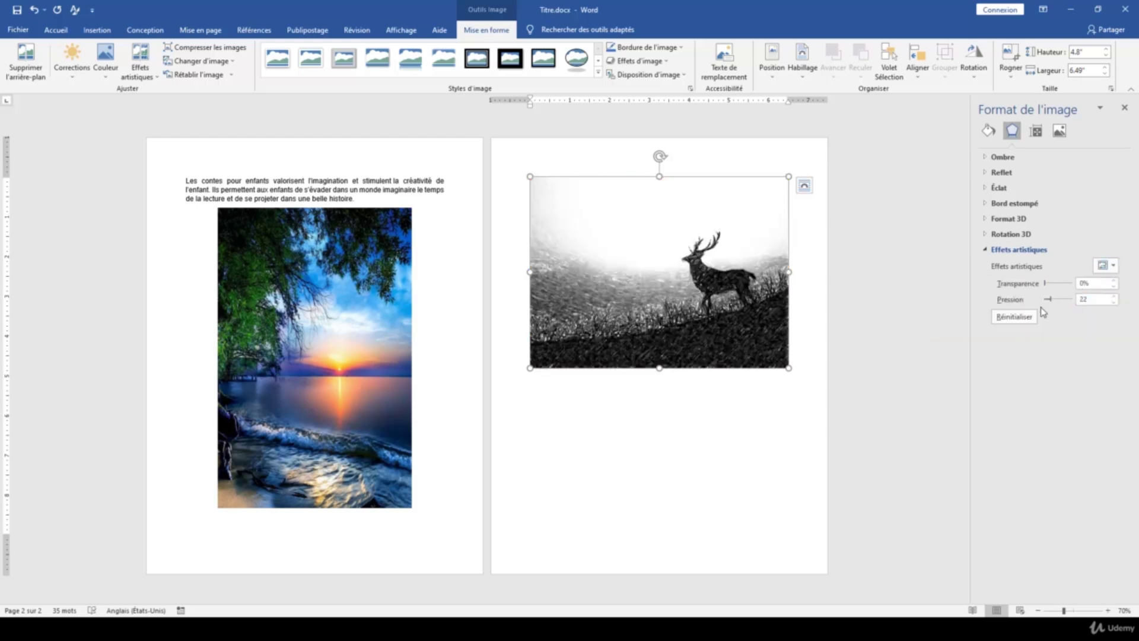
click(1102, 265)
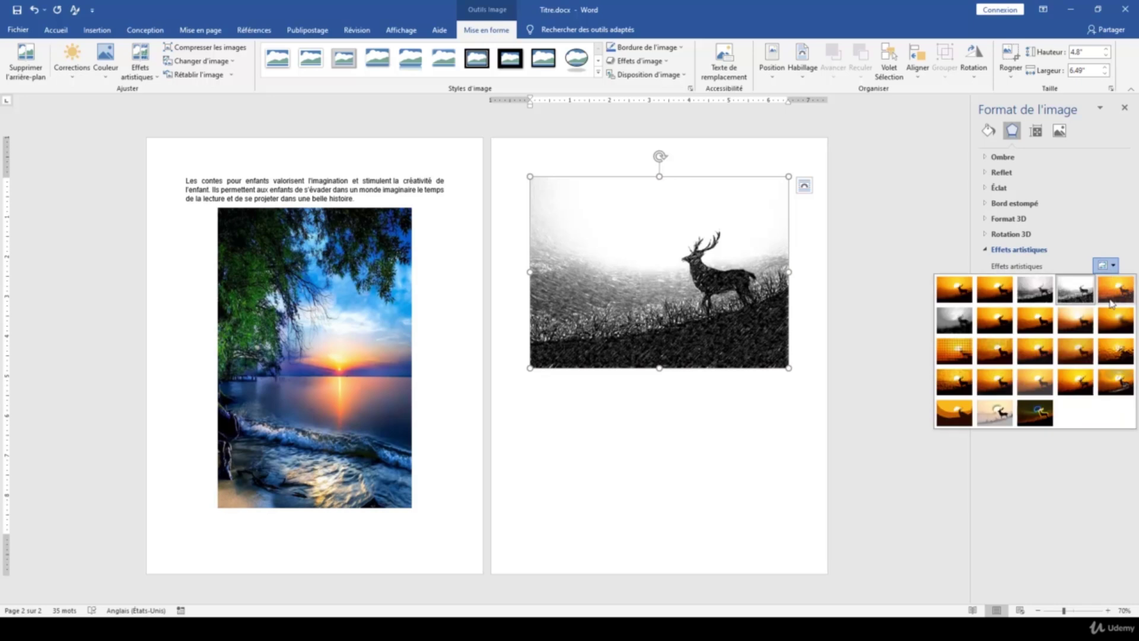
click(1111, 323)
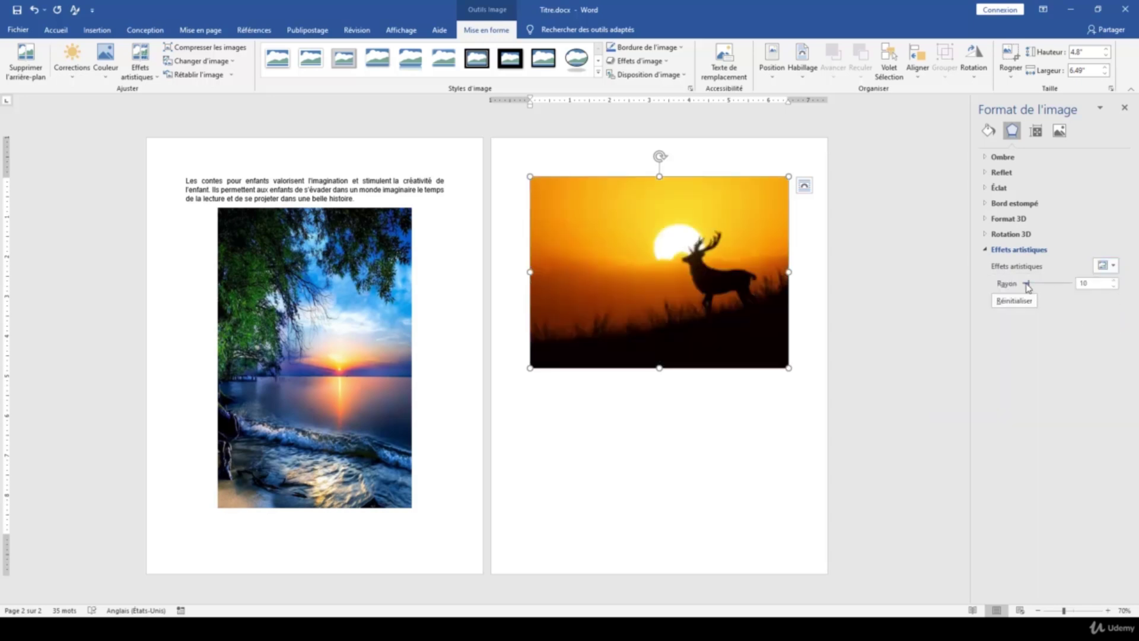
drag(1028, 284, 1062, 280)
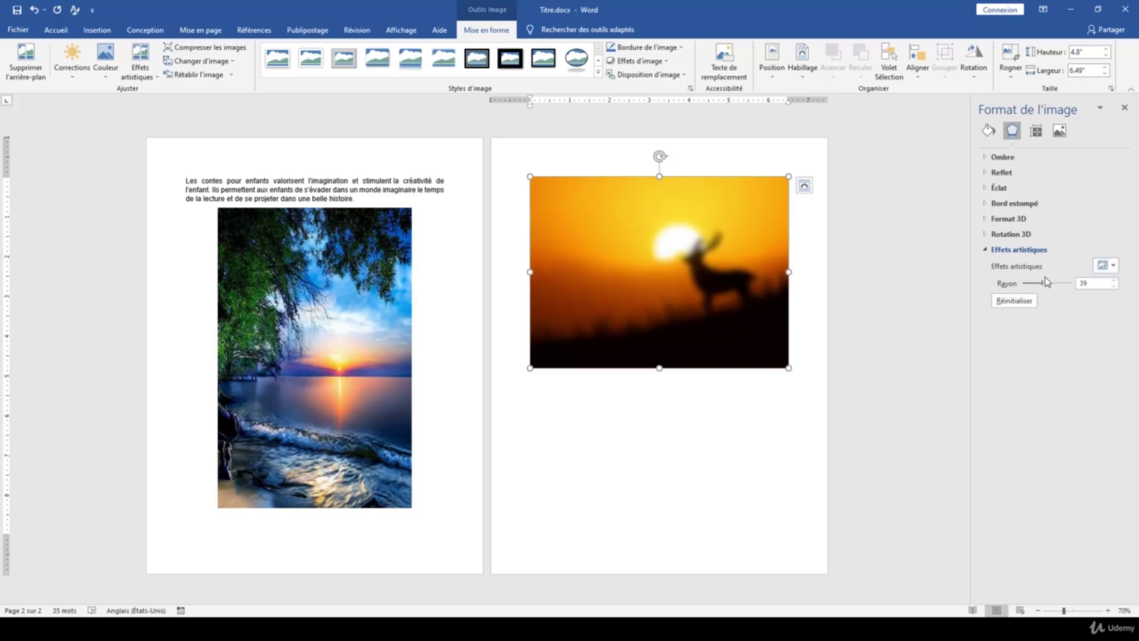
Try the Écran clair artistic effect with grid sizes of 10 and 0 on the deer picture, and reset its artistic effects.
click(1105, 267)
click(957, 350)
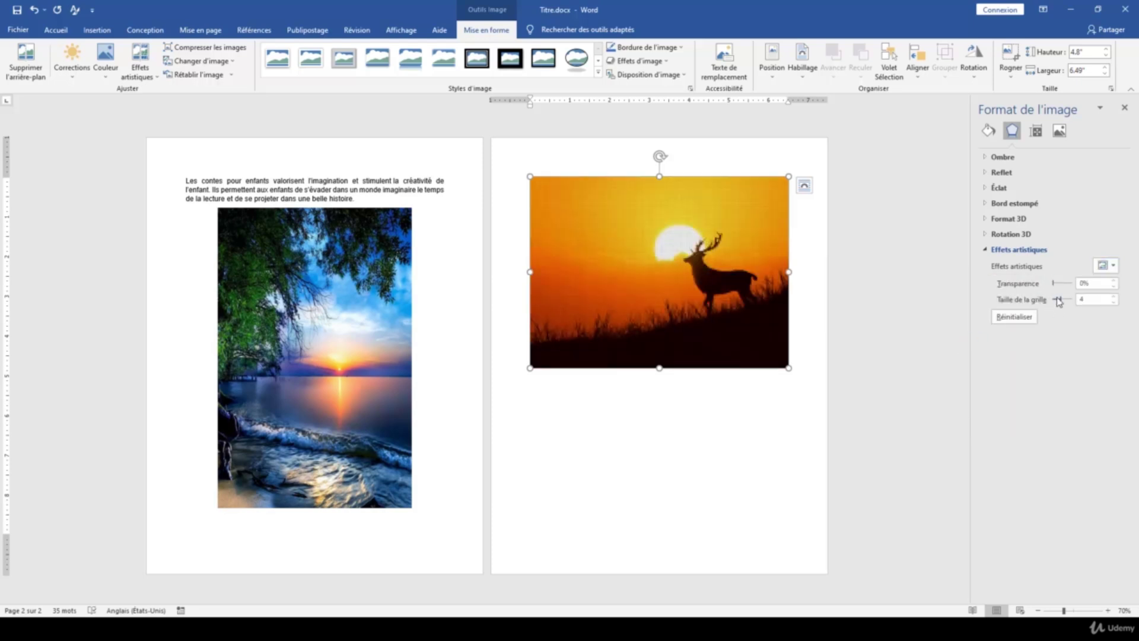
ctrl+scroll(878, 275, up, 4)
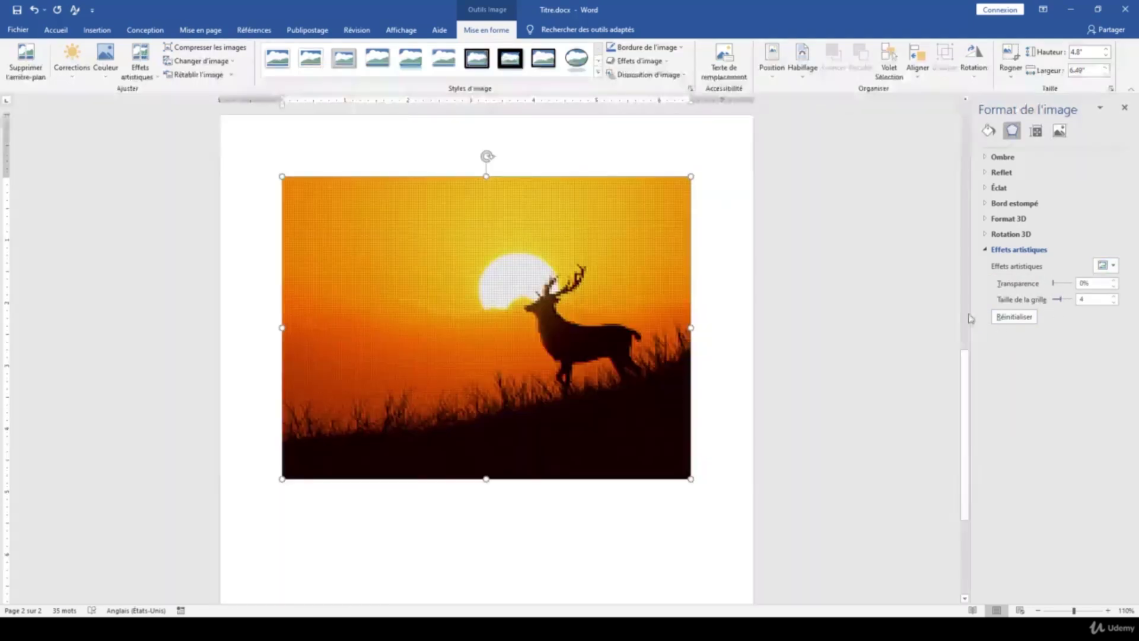
mouse_move(1062, 303)
mouse_down()
mouse_move(1050, 300)
mouse_move(1072, 301)
mouse_up()
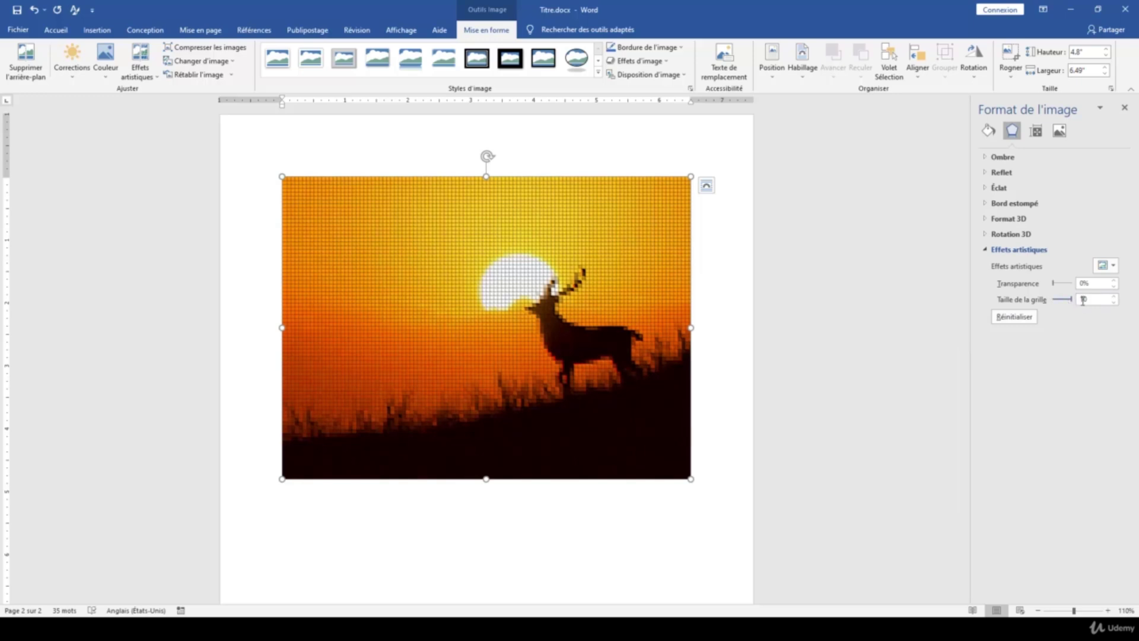
drag(1072, 301, 1046, 299)
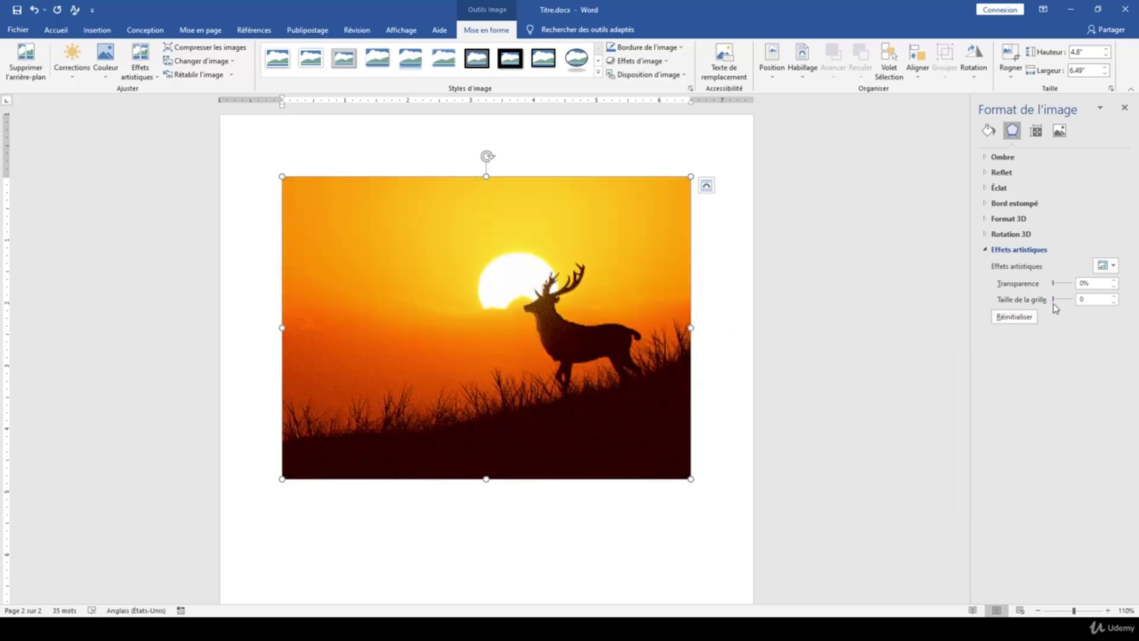
drag(1054, 299, 1072, 299)
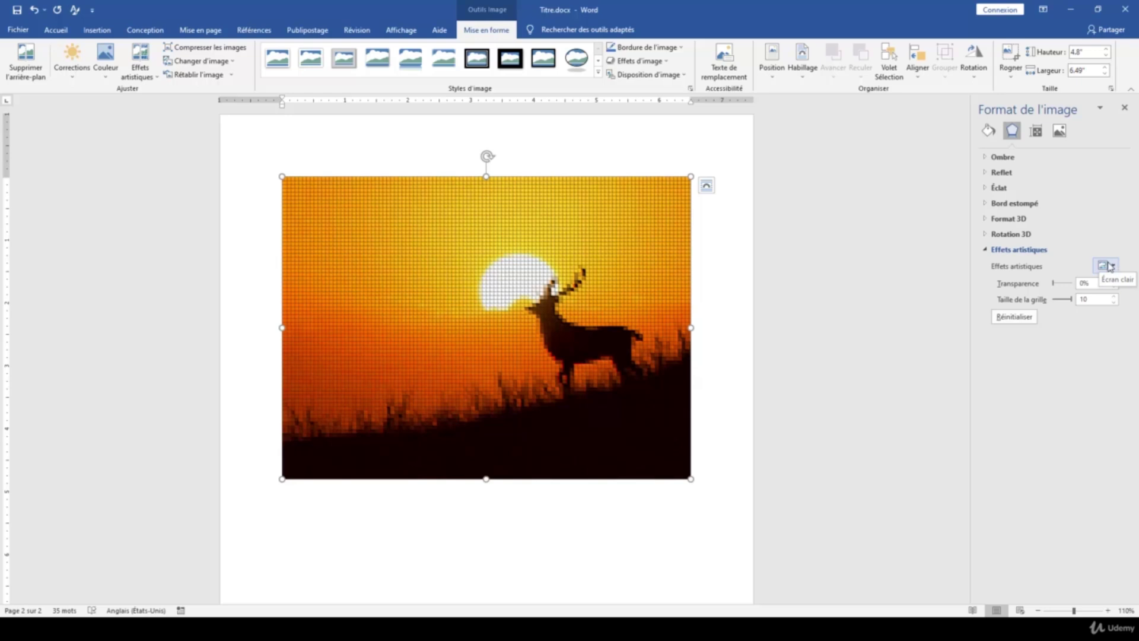
click(1016, 317)
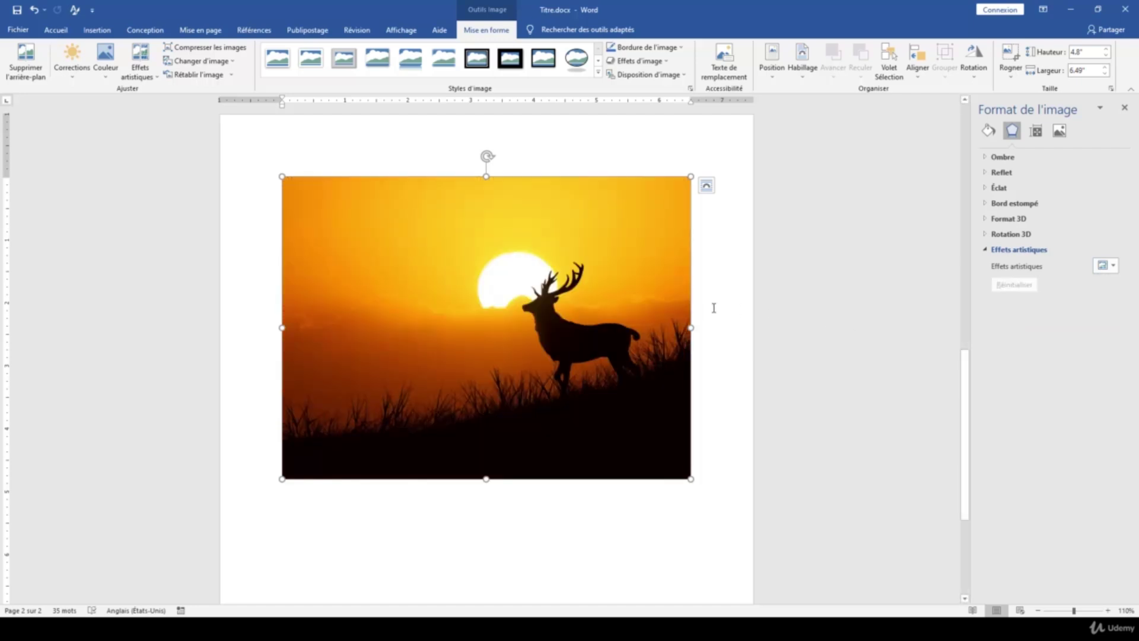
Crop the lake sunset picture on page 1 from its right side to 4.26" wide and from its bottom to 5.67" high.
scroll(713, 308, up, 5)
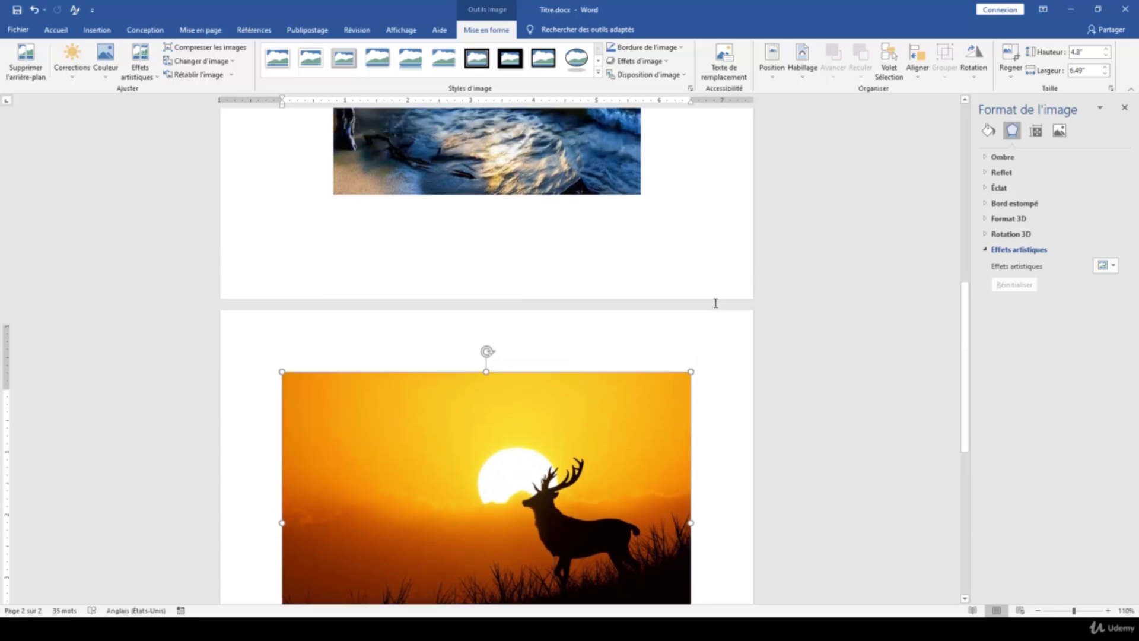
scroll(716, 302, up, 5)
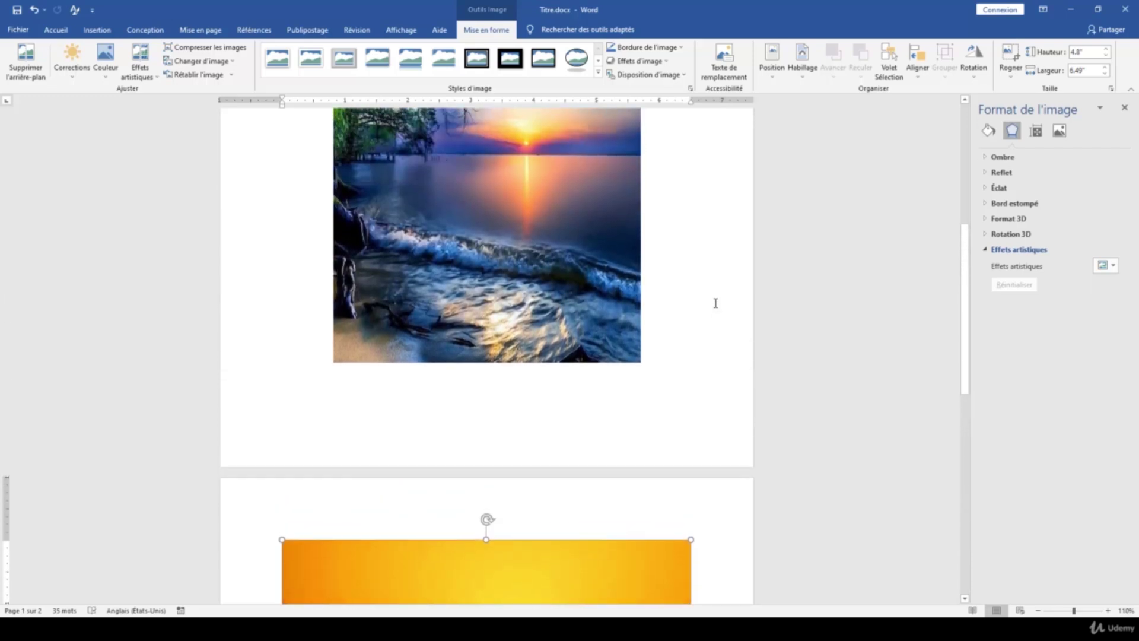
scroll(715, 302, up, 1)
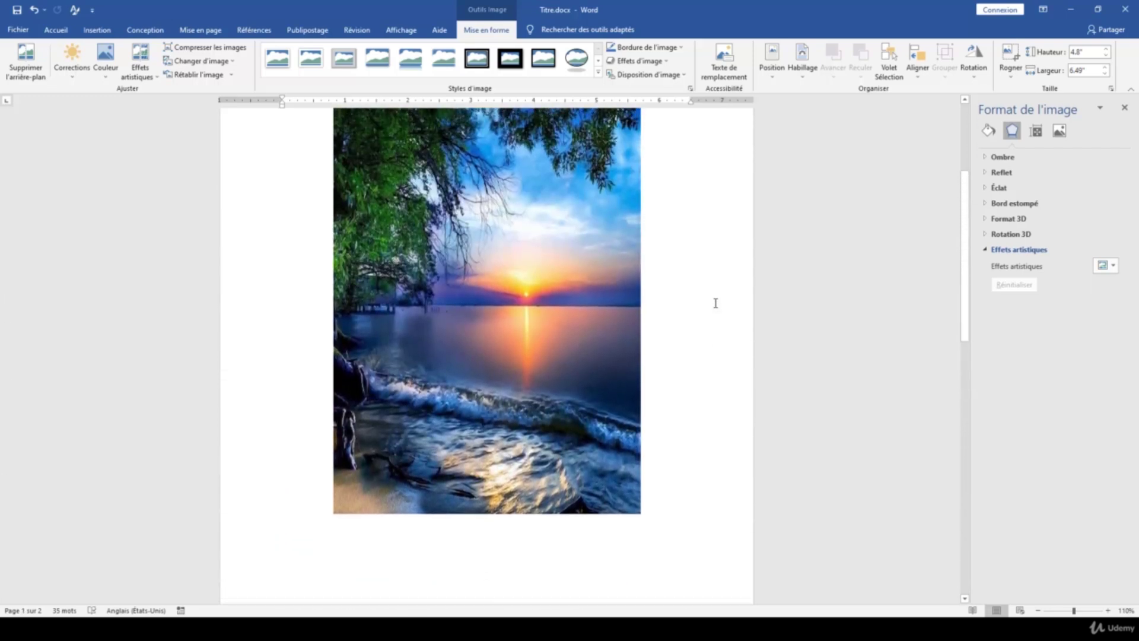
scroll(716, 303, up, 2)
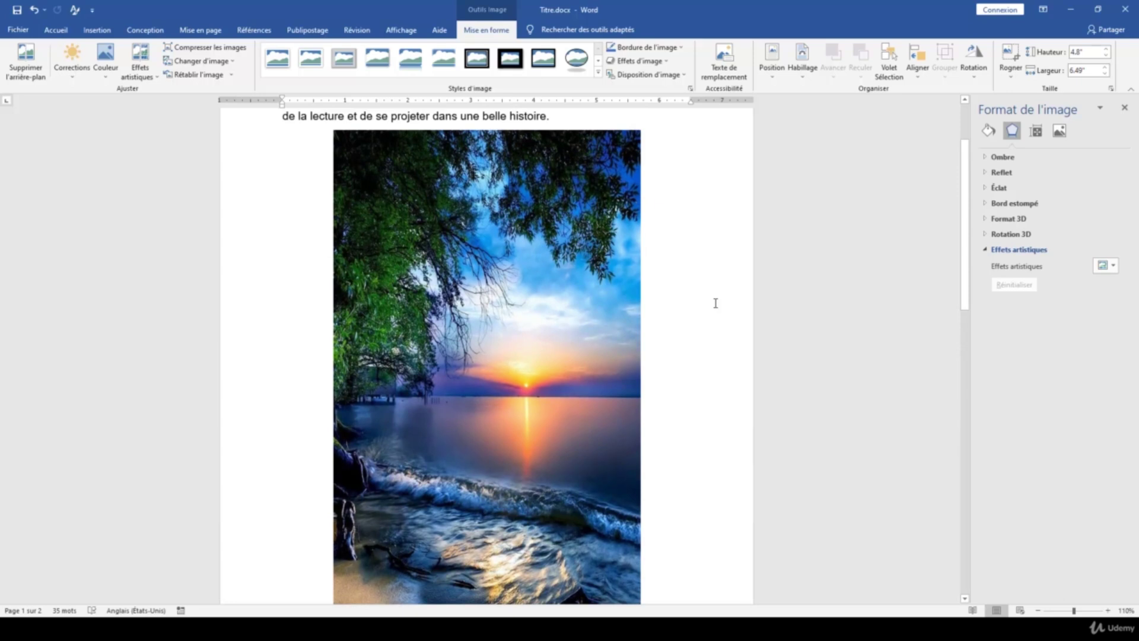
scroll(716, 303, down, 2)
key(ctrl+z)
click(578, 243)
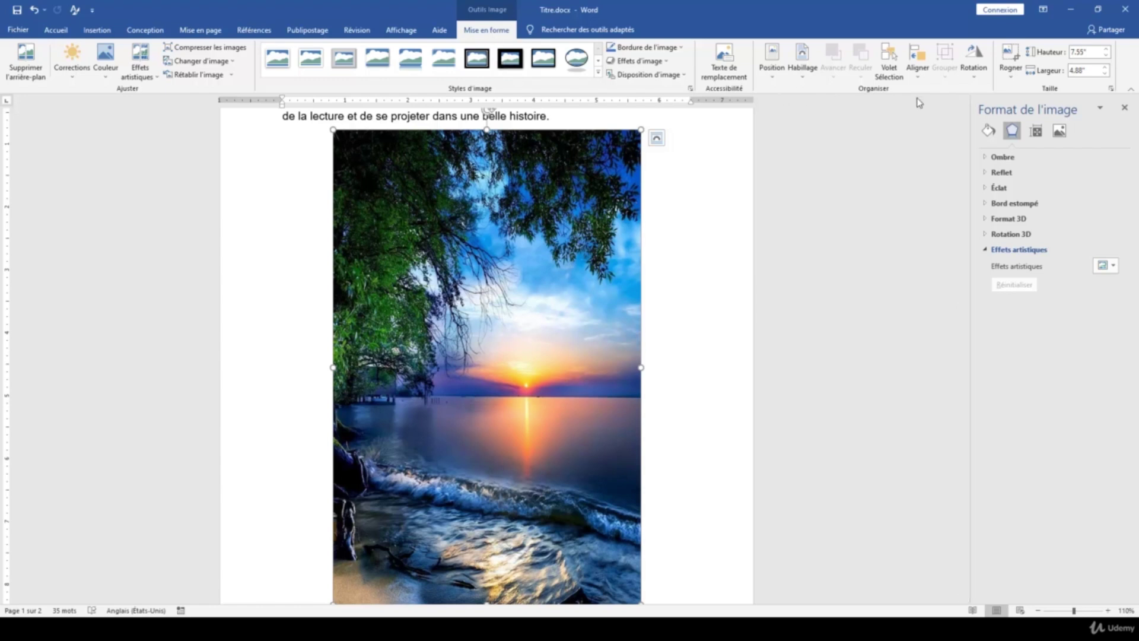
click(1012, 80)
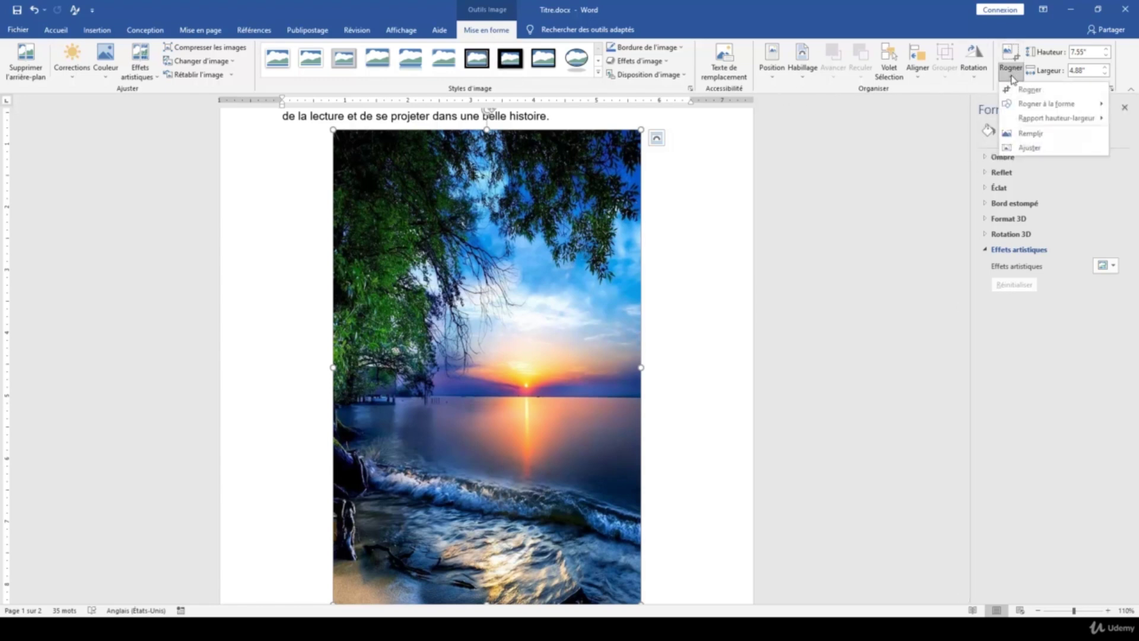
click(1021, 92)
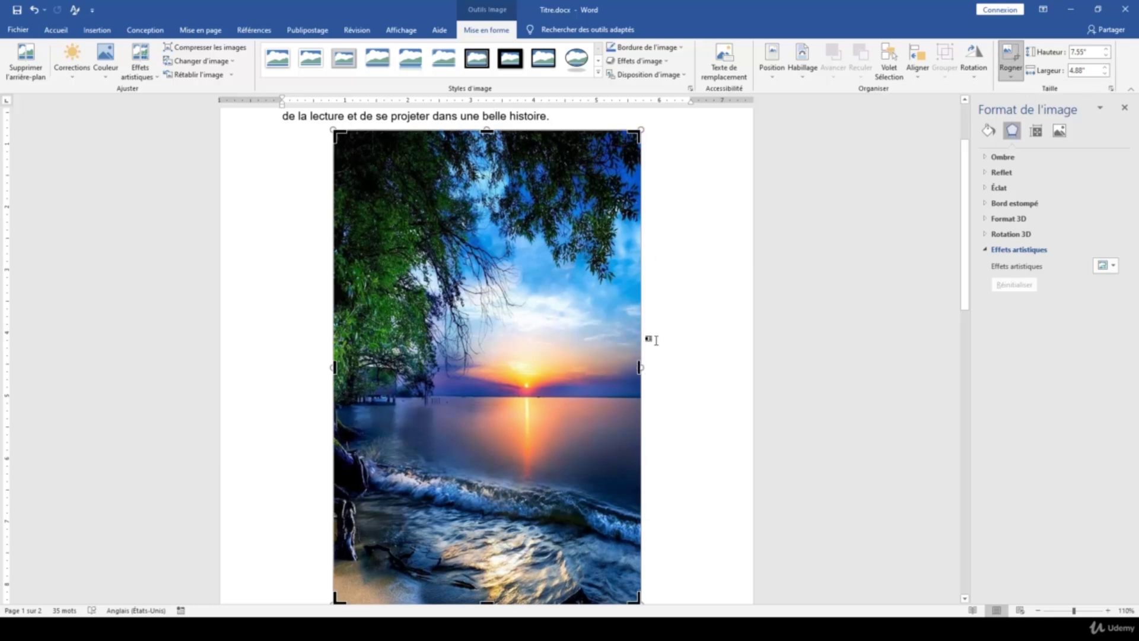
scroll(640, 327, down, 2)
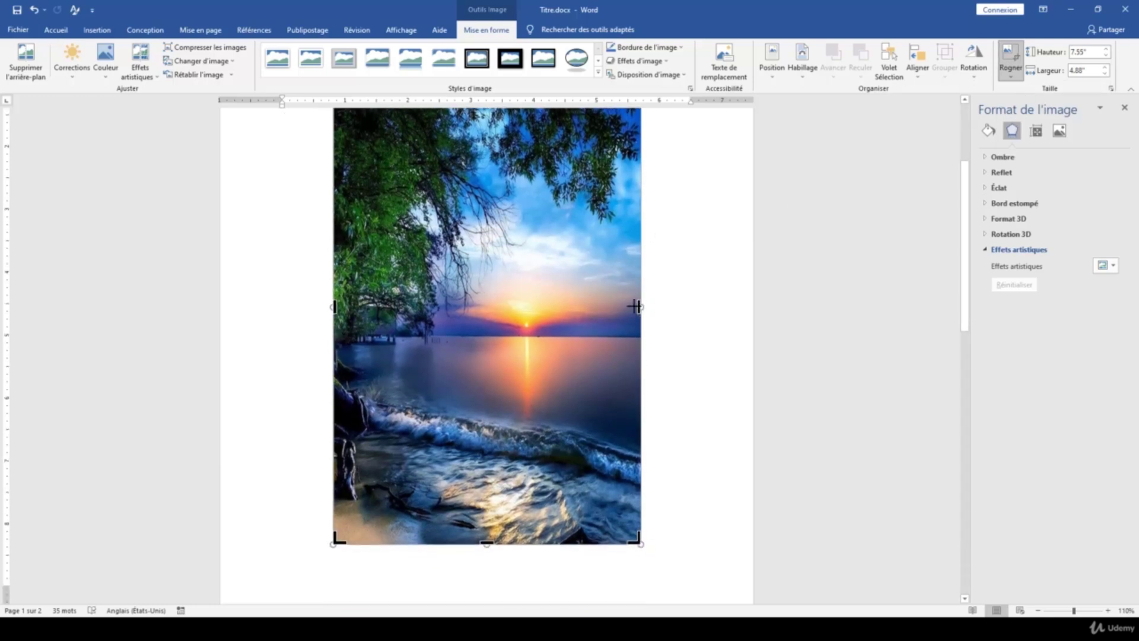
drag(634, 307, 601, 307)
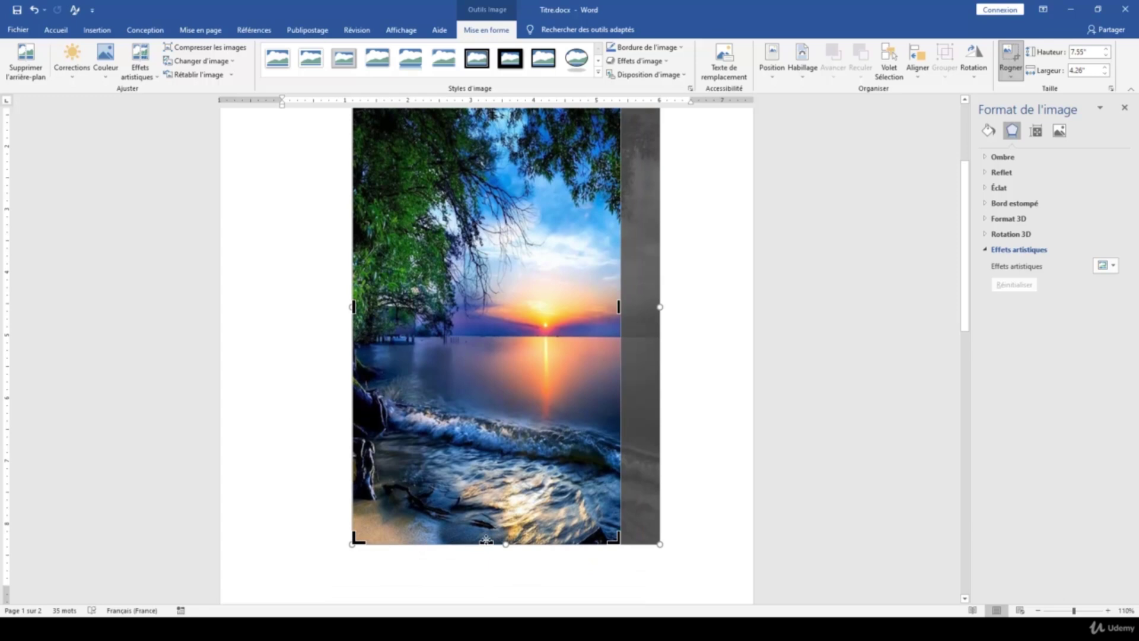
drag(486, 541, 504, 427)
Crop the top of the lake picture to a 4.57" height, extend its right edge back to 4.86" wide and apply the crop.
scroll(556, 406, up, 3)
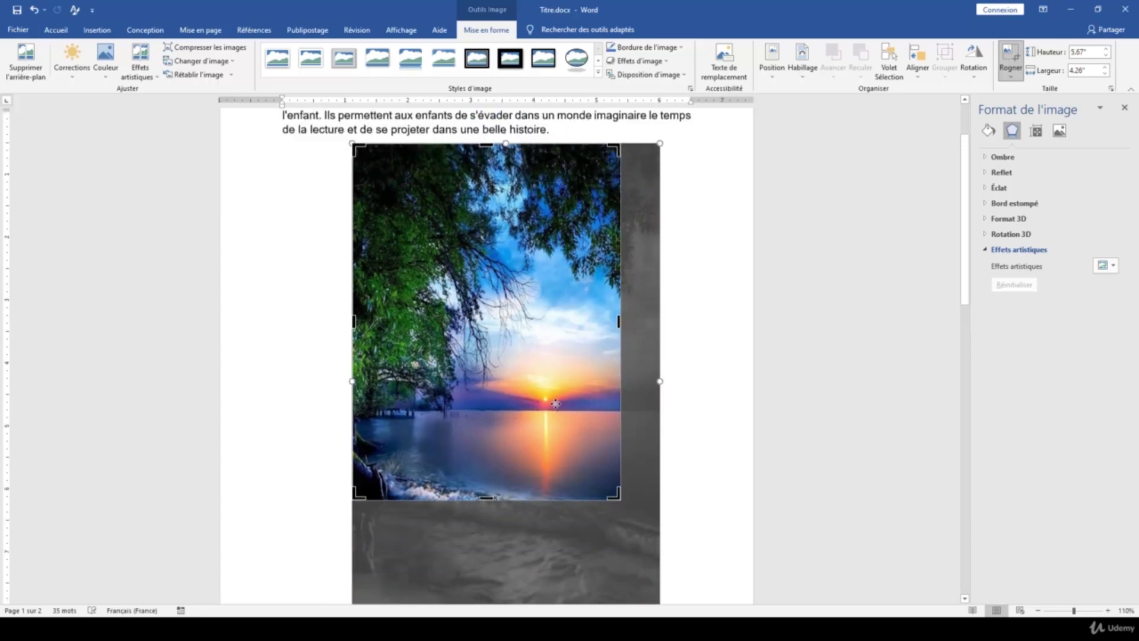
drag(487, 161, 486, 230)
drag(619, 304, 659, 305)
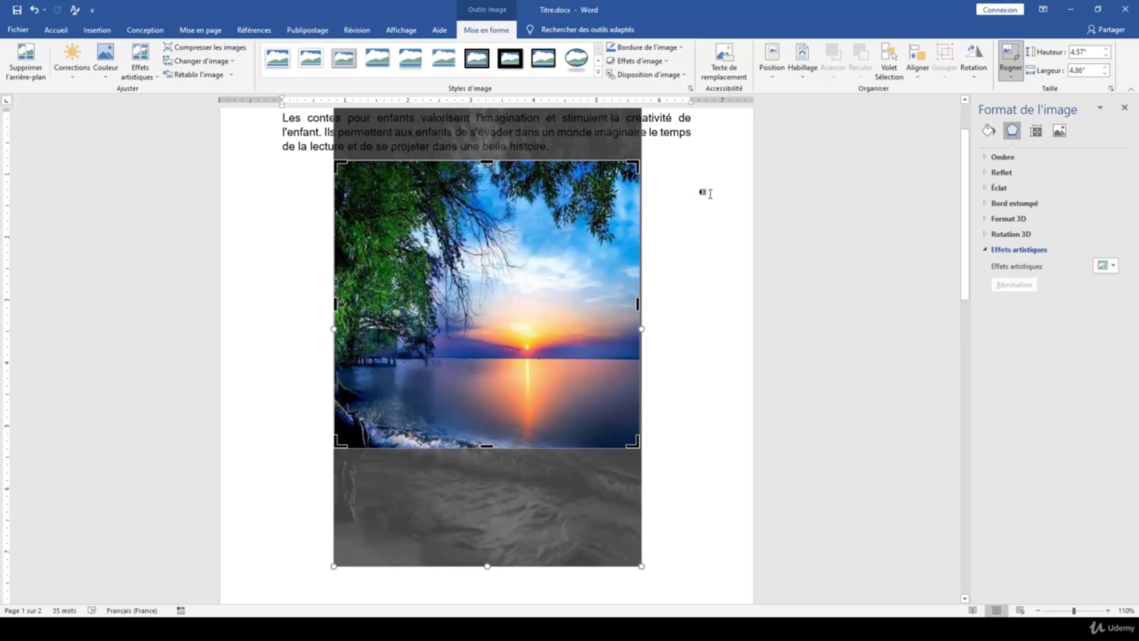
click(1010, 56)
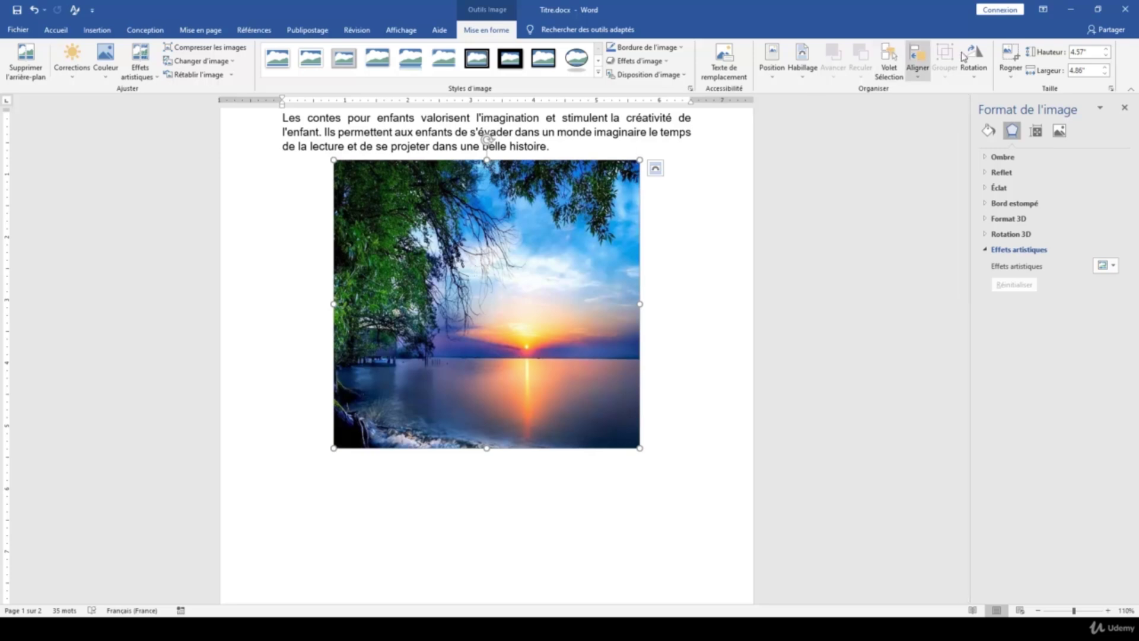
Open the gallery of shapes for cropping the lake picture to a shape.
click(1011, 71)
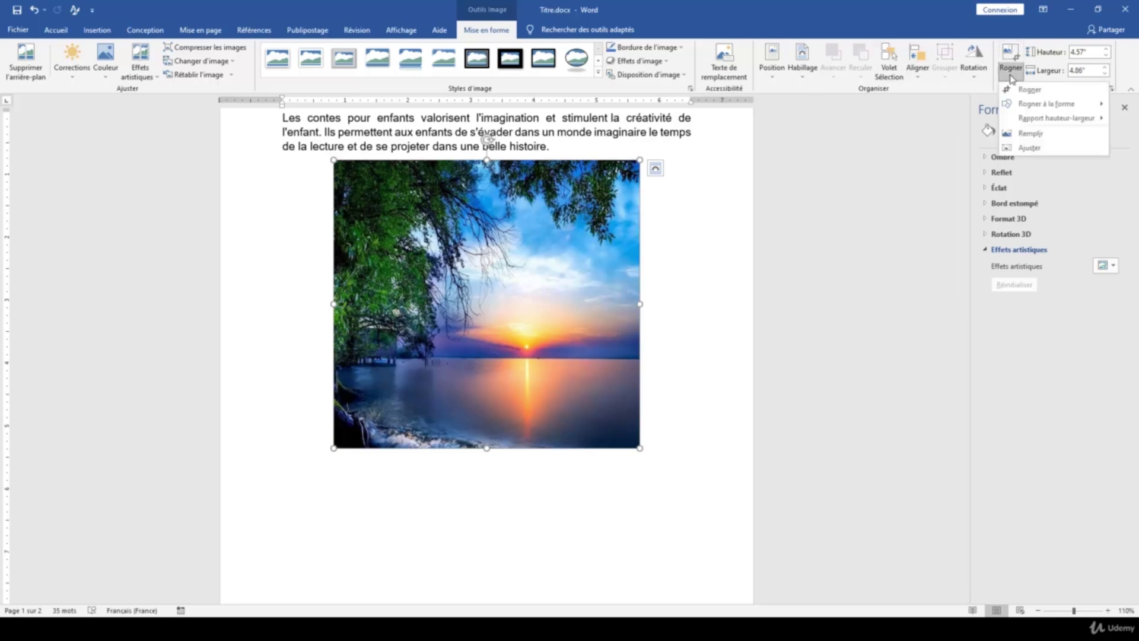
mouse_move(1018, 109)
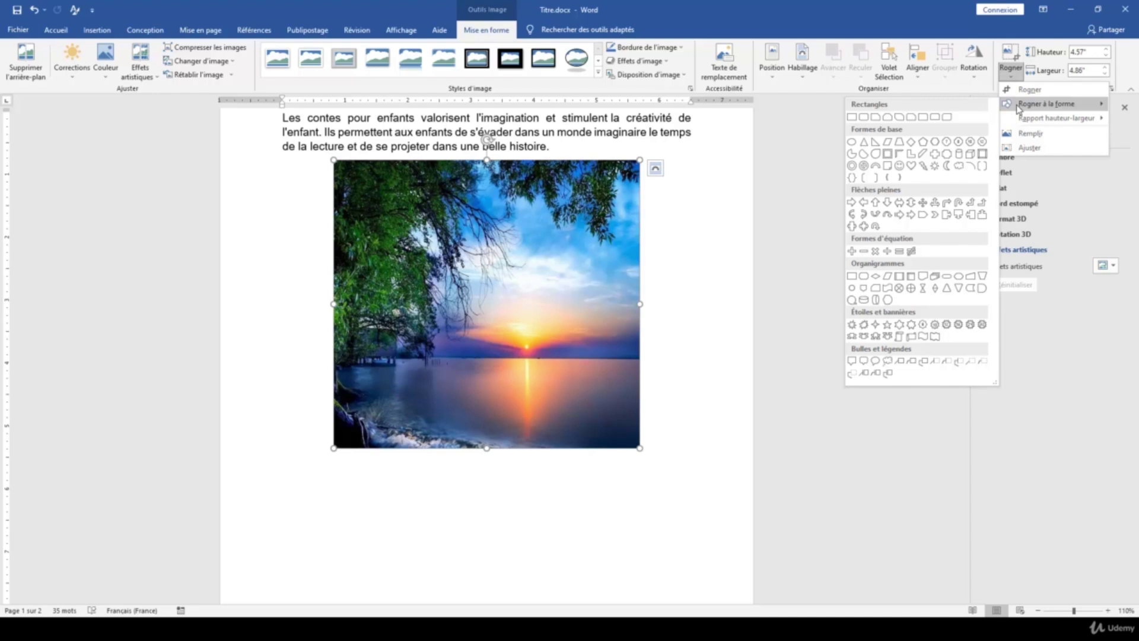